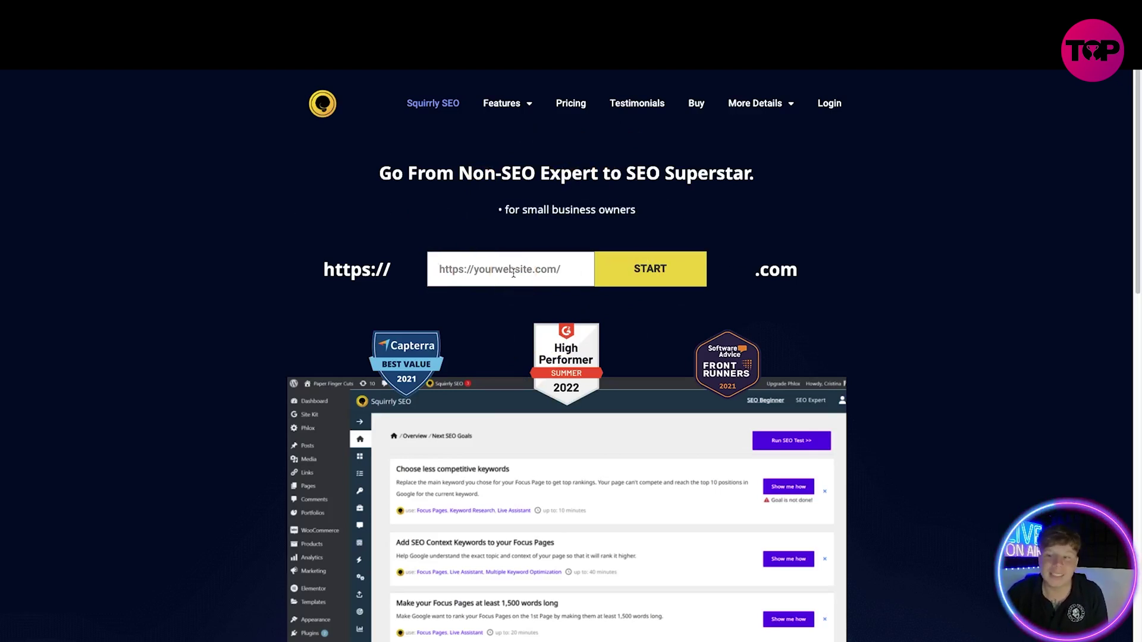
# Clear the 'GEORGEISHEBEST' test address from the website field
pyautogui.click(513, 273)
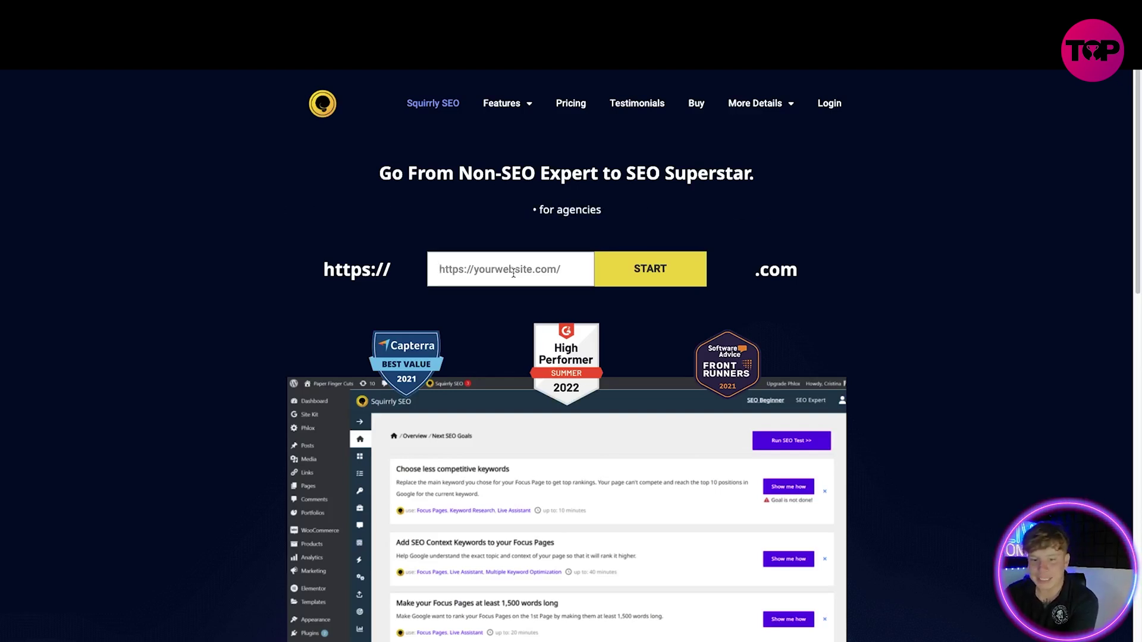
pyautogui.write('GEORGEISHEBEST')
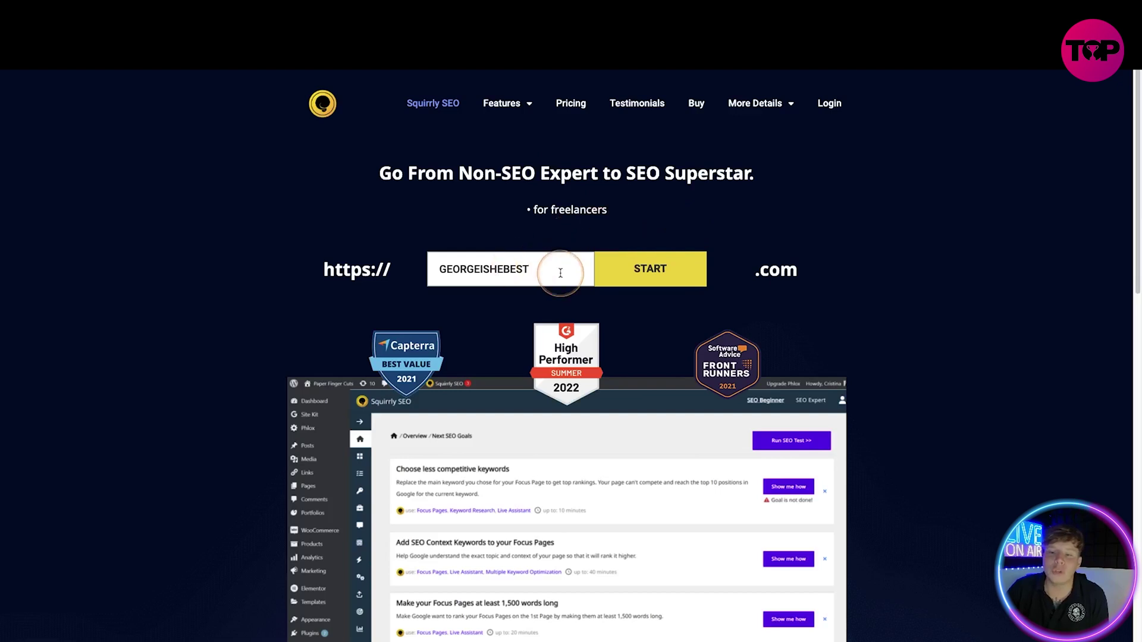
pyautogui.moveTo(560, 272); pyautogui.dragTo(368, 272)
pyautogui.press('BackSpace')
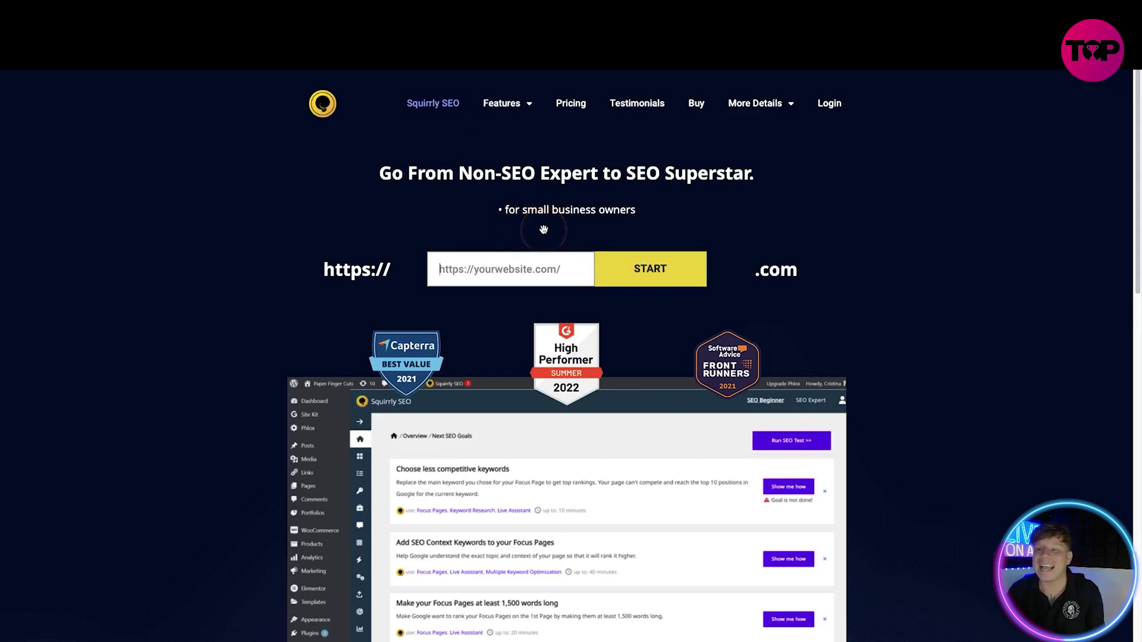
pyautogui.scroll(-1, 549, 217)
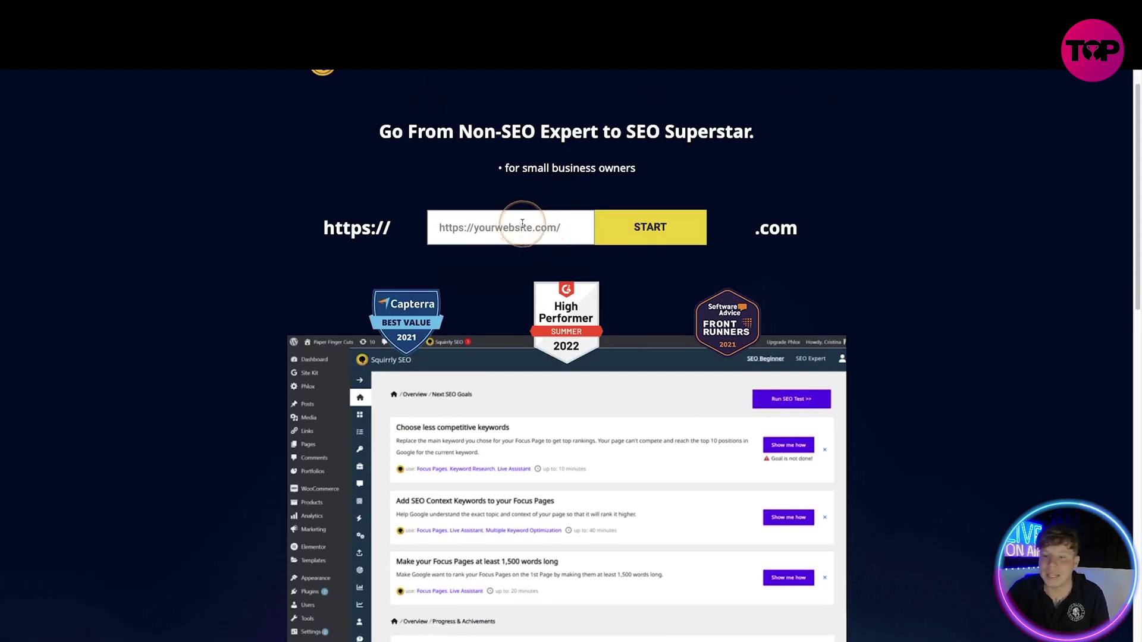
pyautogui.scroll(-2, 536, 228)
pyautogui.scroll(-6, 571, 231)
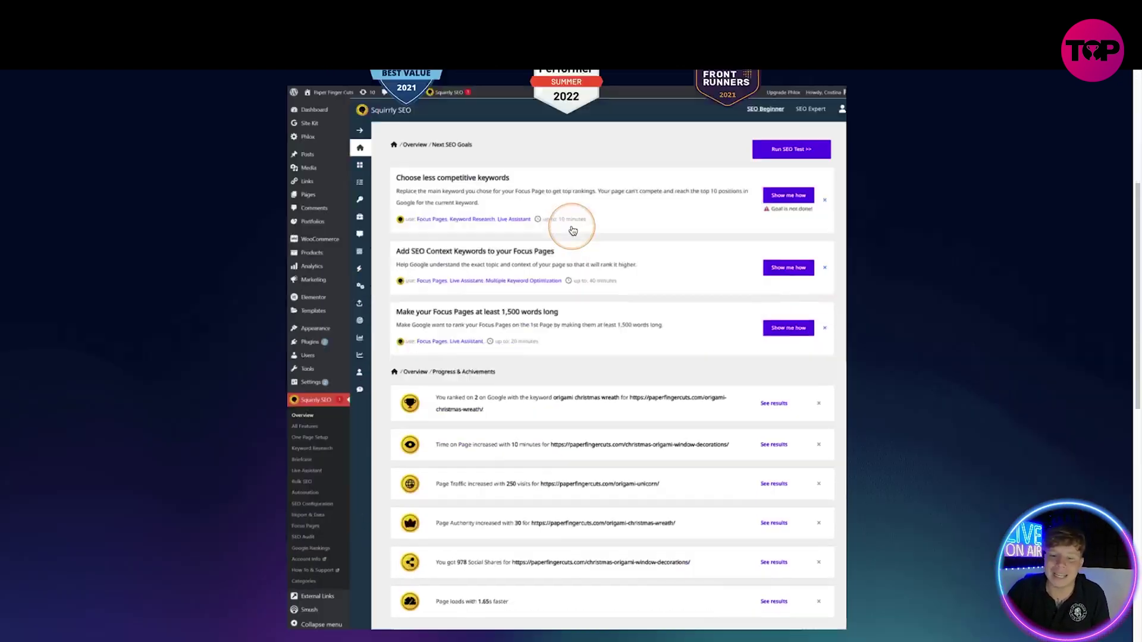
pyautogui.scroll(-4, 573, 231)
pyautogui.scroll(-4, 573, 230)
pyautogui.scroll(4, 573, 230)
pyautogui.scroll(8, 598, 223)
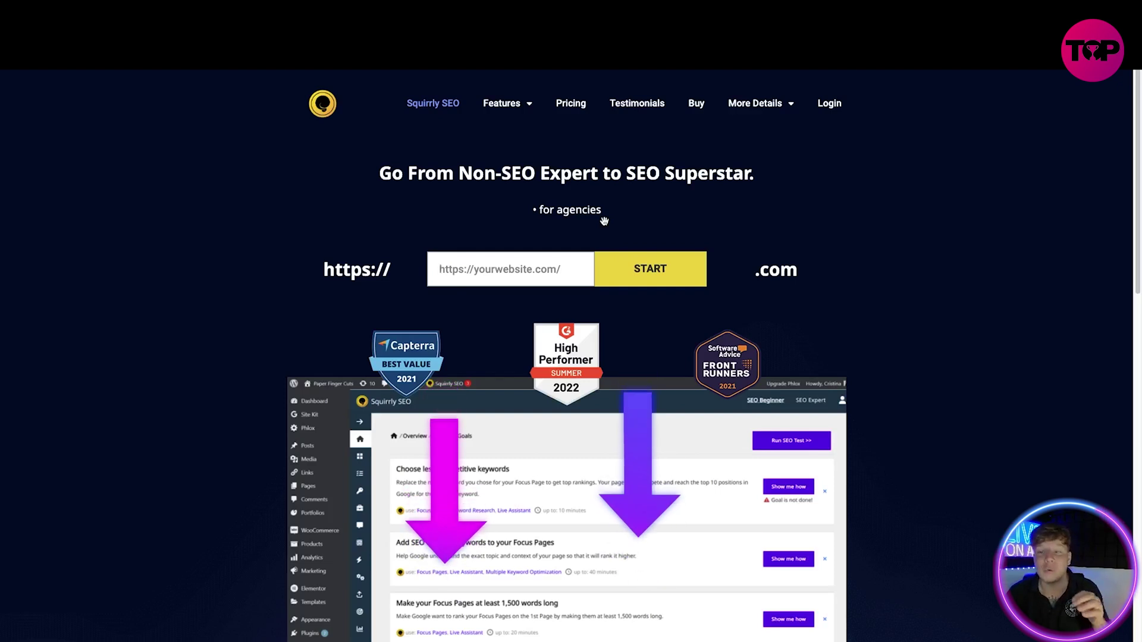
# Highlight '1st' in the customer success heading, then the results-delivery and blog-growth reviews
pyautogui.click(587, 207)
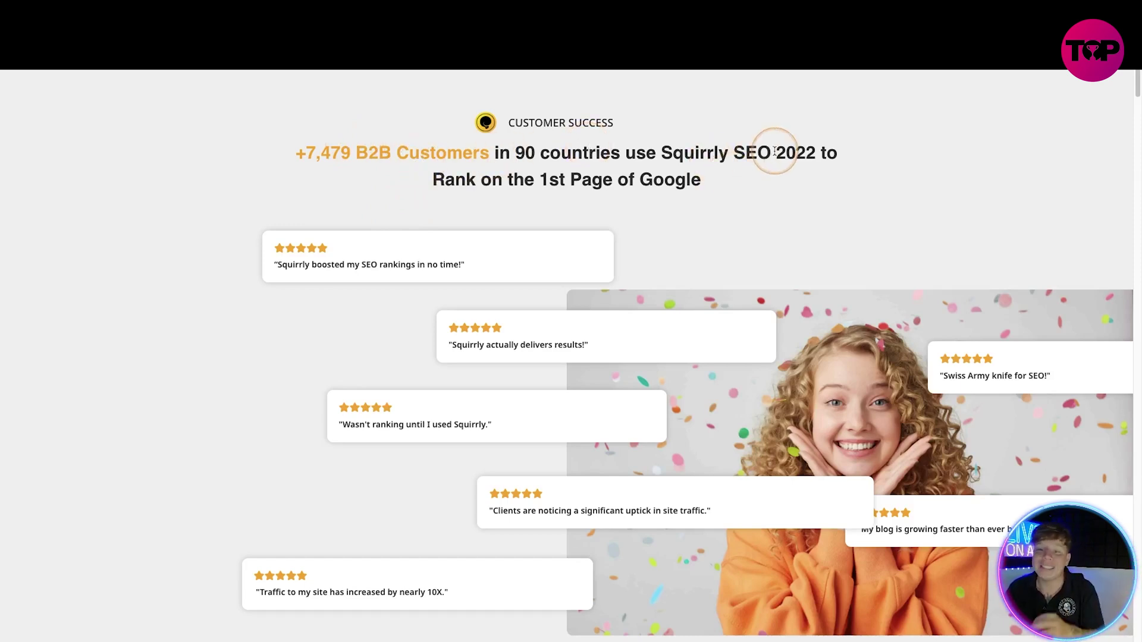
pyautogui.moveTo(540, 179); pyautogui.dragTo(568, 181)
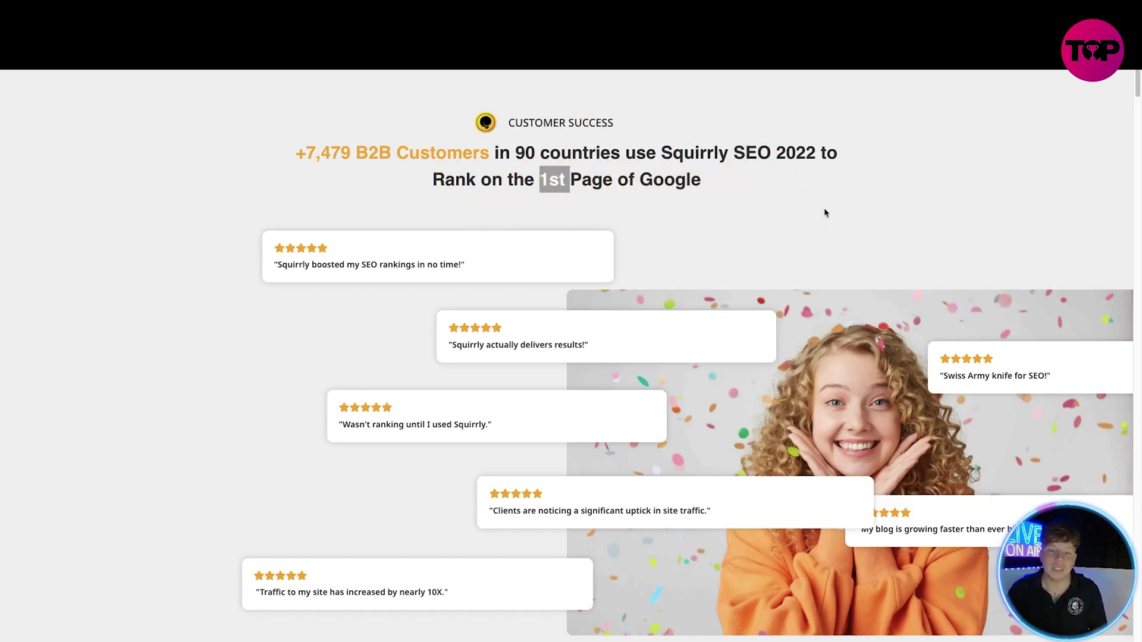
pyautogui.scroll(-2, 824, 208)
pyautogui.moveTo(287, 166); pyautogui.dragTo(416, 175)
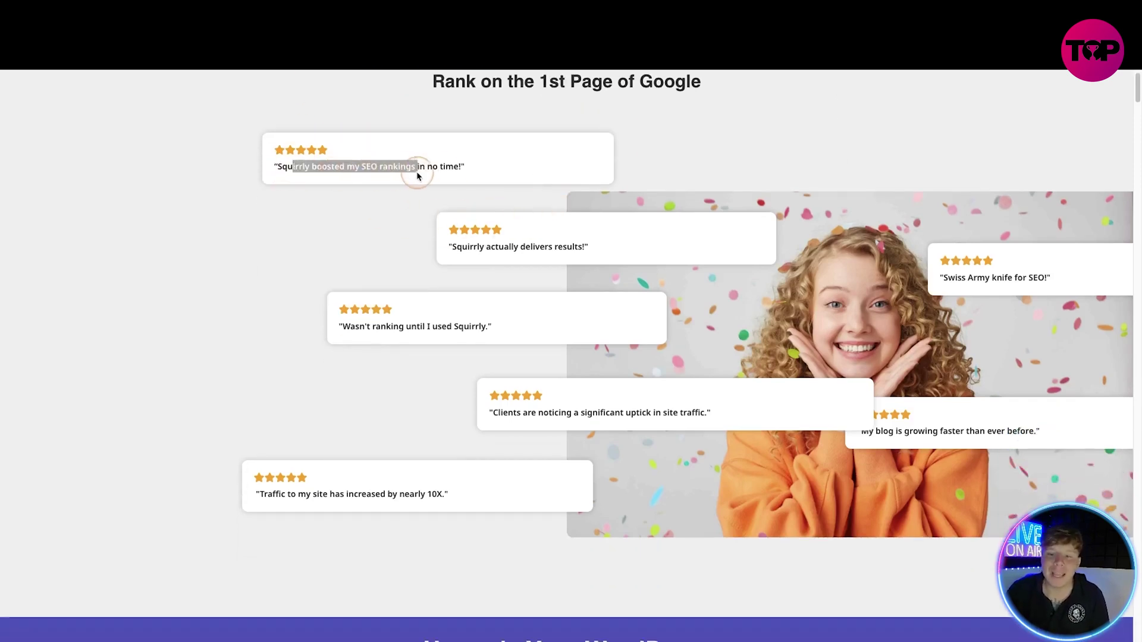
pyautogui.click(465, 176)
pyautogui.moveTo(468, 248); pyautogui.dragTo(518, 250)
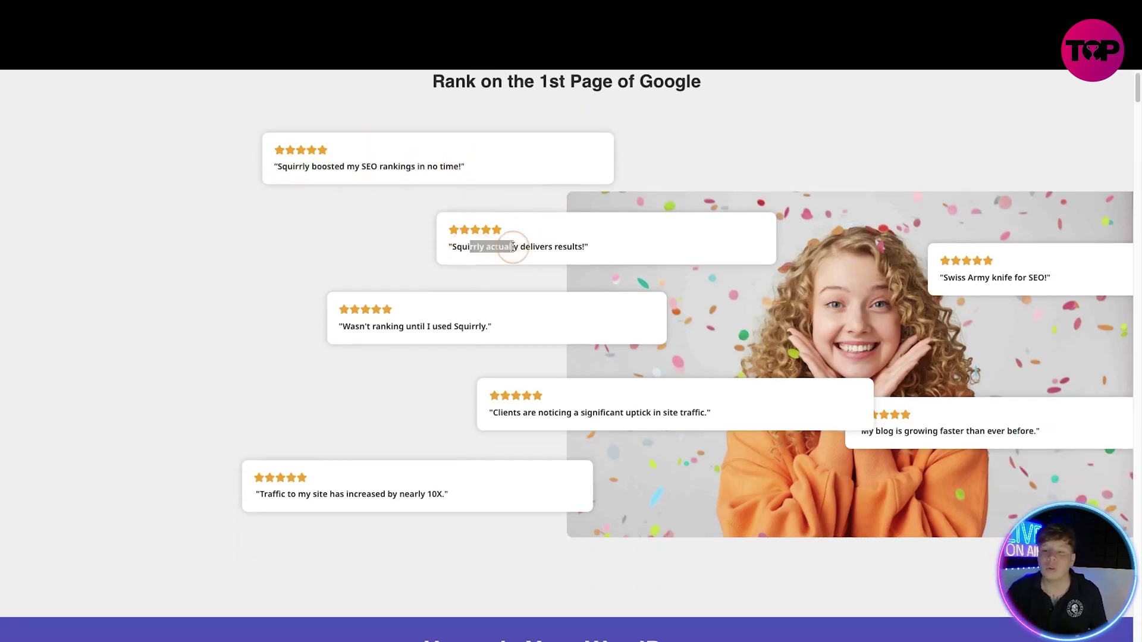
pyautogui.click(944, 281)
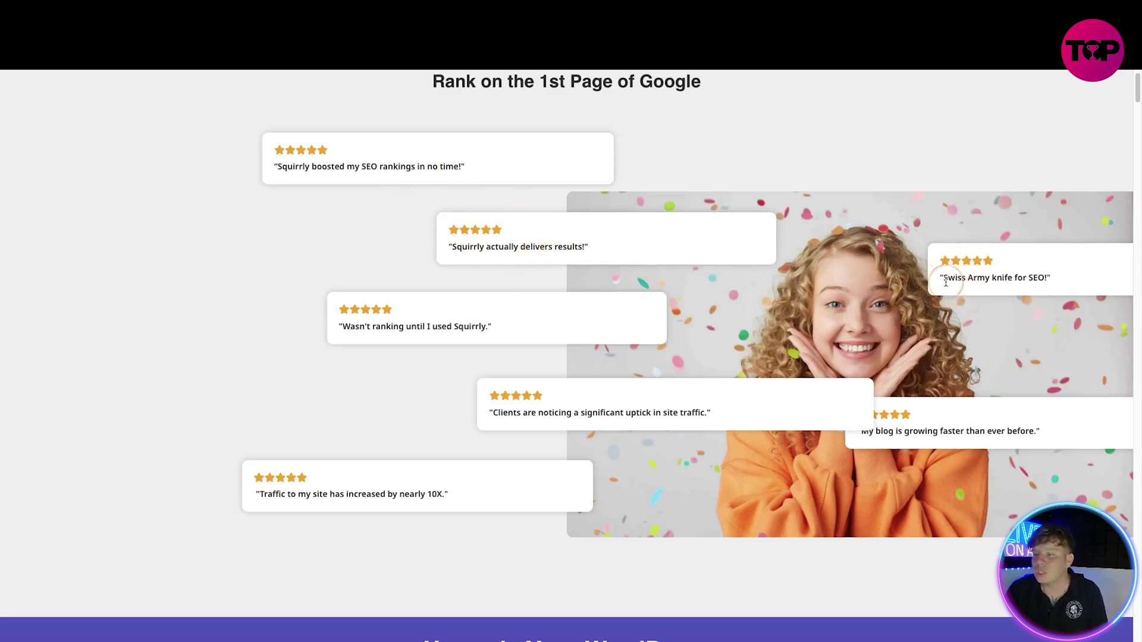
pyautogui.moveTo(1040, 433); pyautogui.dragTo(988, 432)
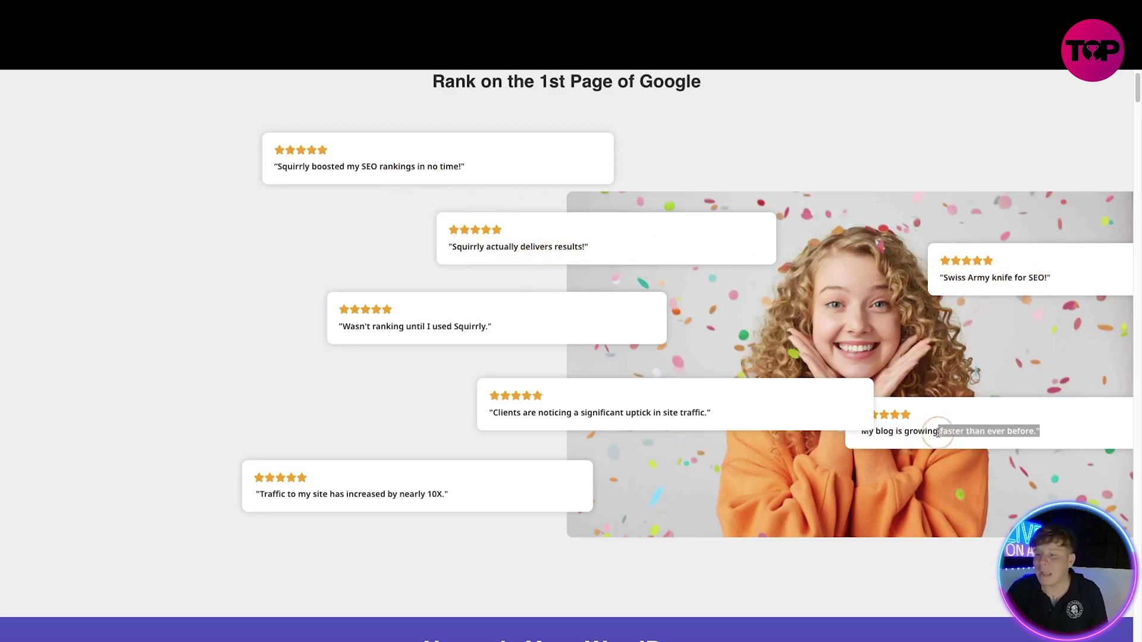
pyautogui.click(354, 361)
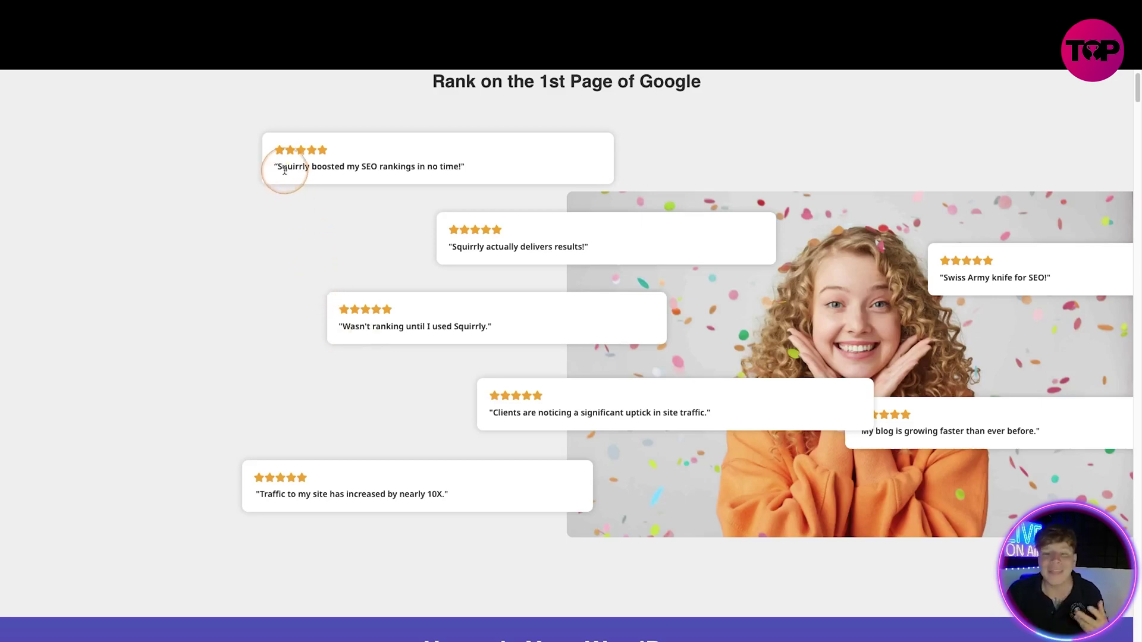
pyautogui.scroll(3, 291, 201)
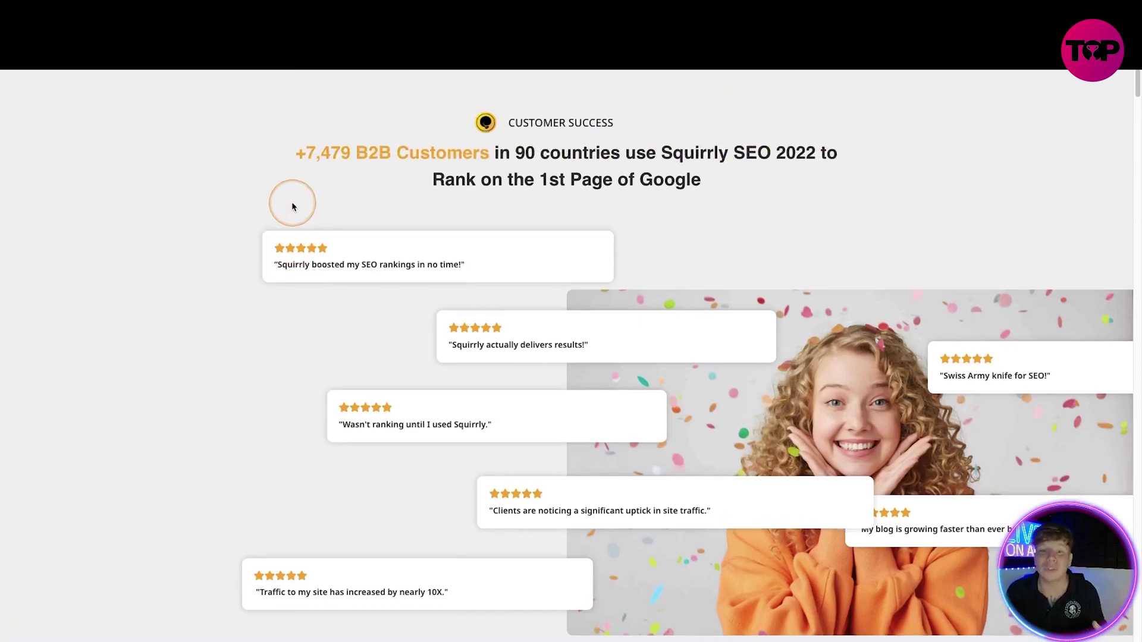
# Return to the Squirrly SEO homepage and open the competitor comparison page
pyautogui.click(57, 88)
pyautogui.moveTo(760, 102)
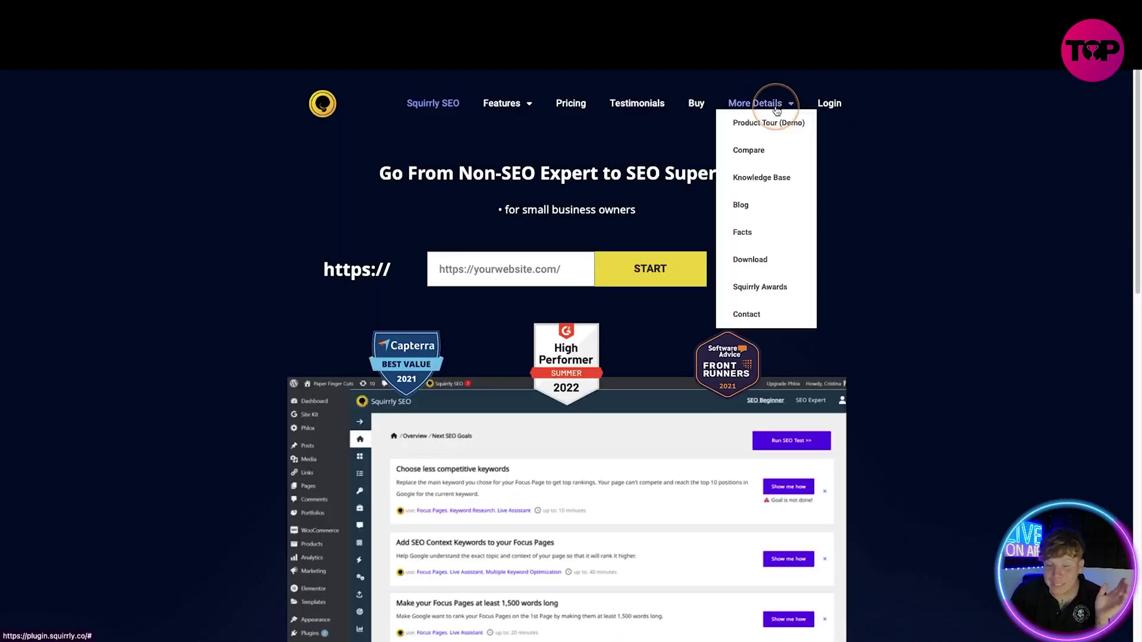
pyautogui.click(746, 153)
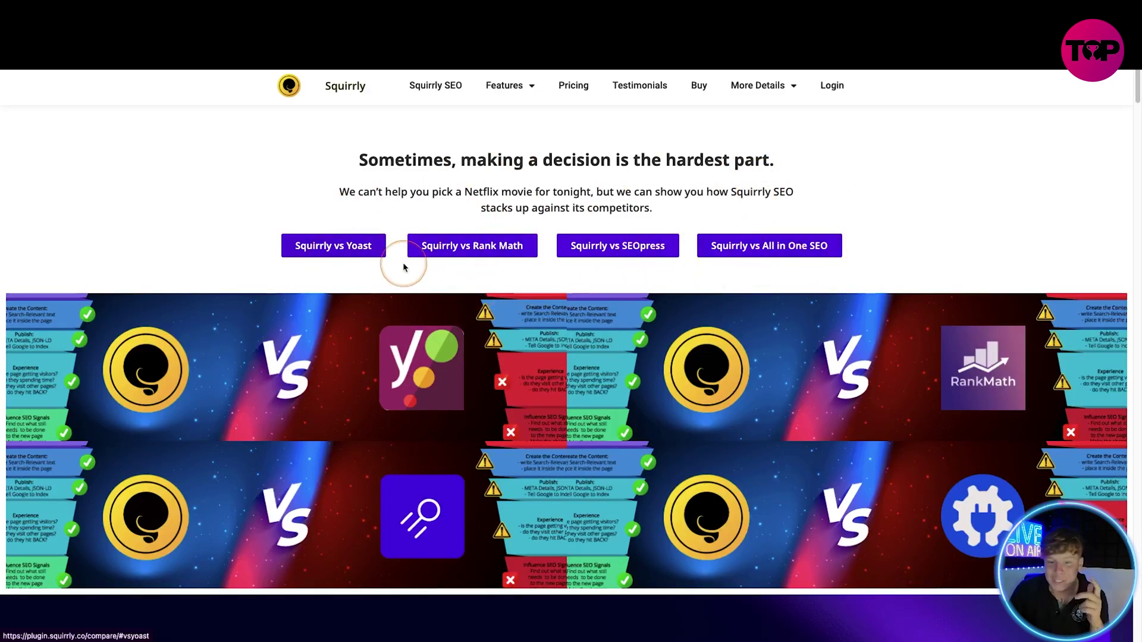
pyautogui.scroll(-1, 402, 273)
pyautogui.scroll(-10, 402, 272)
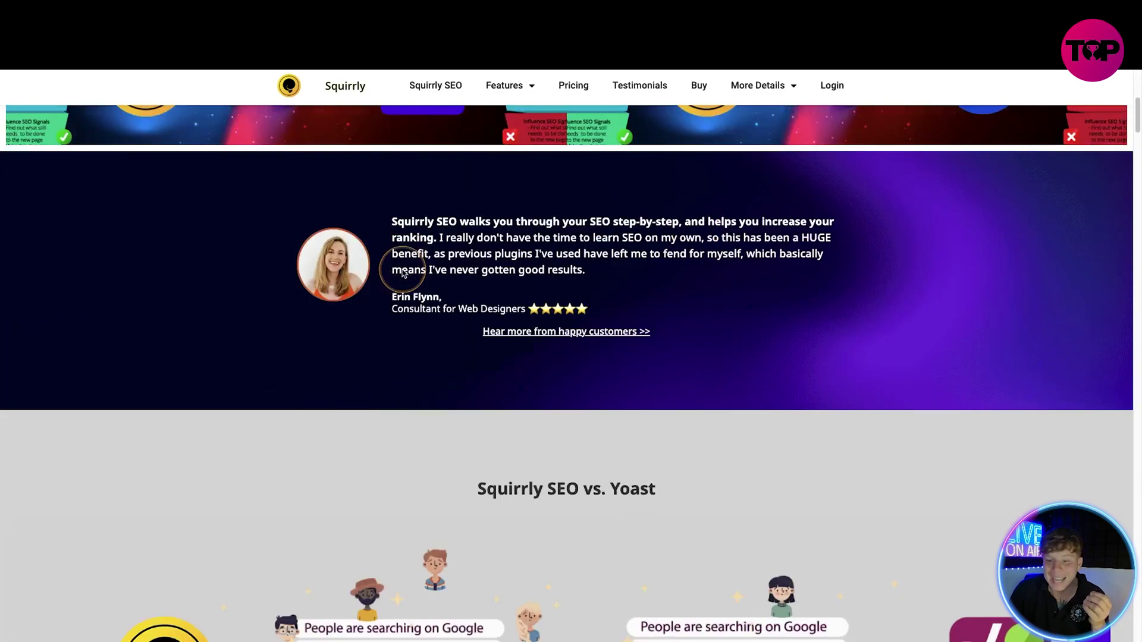
pyautogui.scroll(-5, 402, 272)
pyautogui.scroll(3, 403, 271)
pyautogui.scroll(-1, 402, 269)
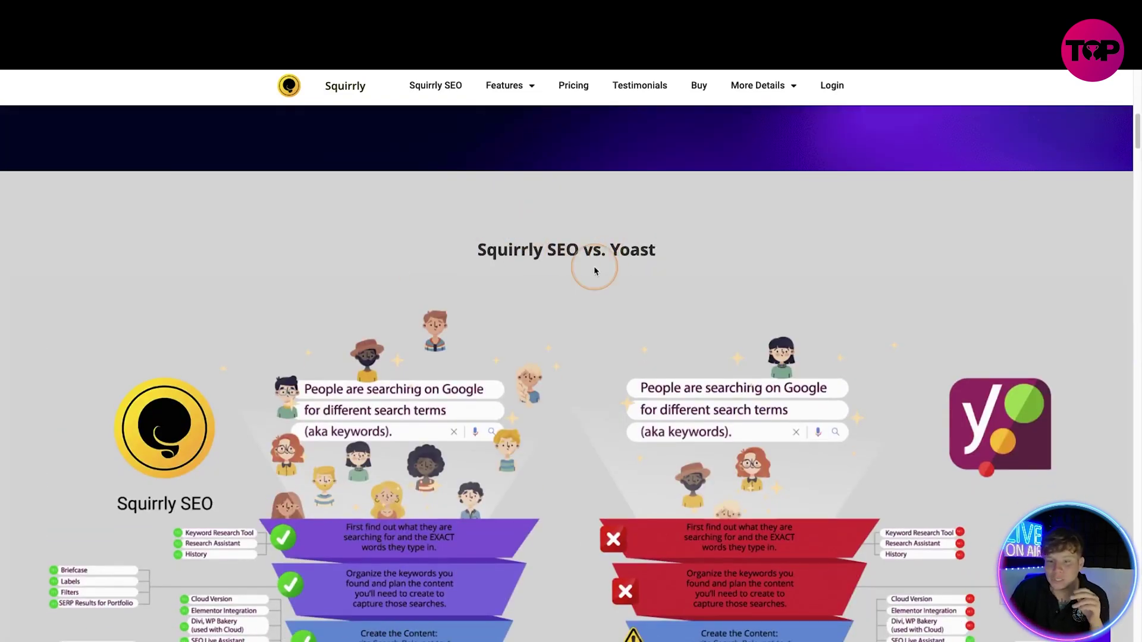
pyautogui.scroll(-1, 499, 329)
pyautogui.scroll(-2, 500, 329)
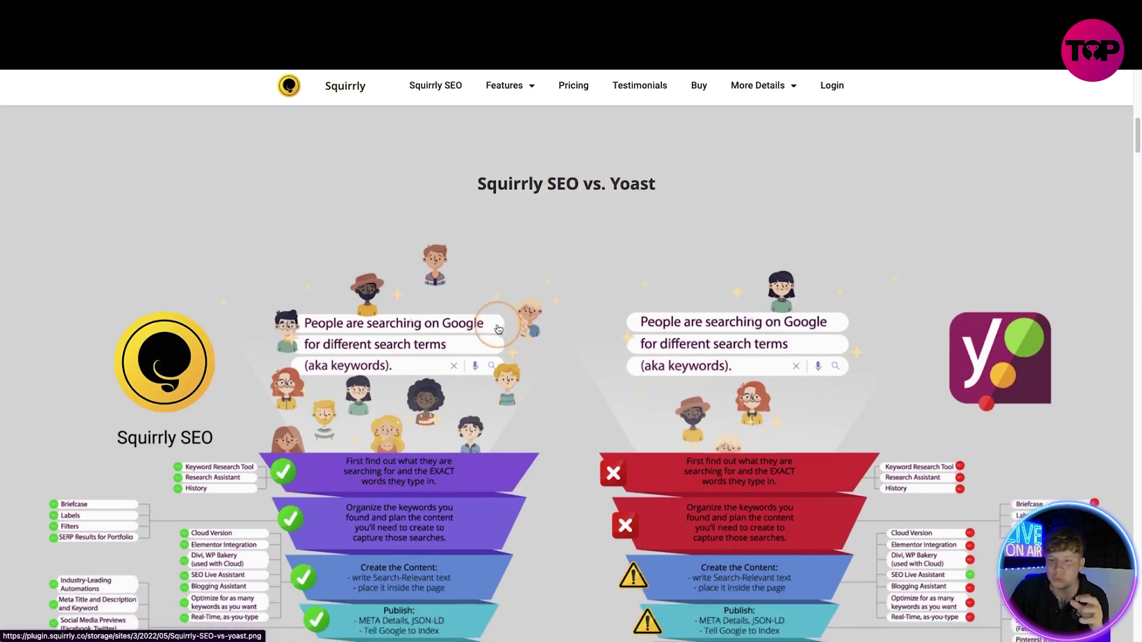
pyautogui.scroll(-2, 500, 329)
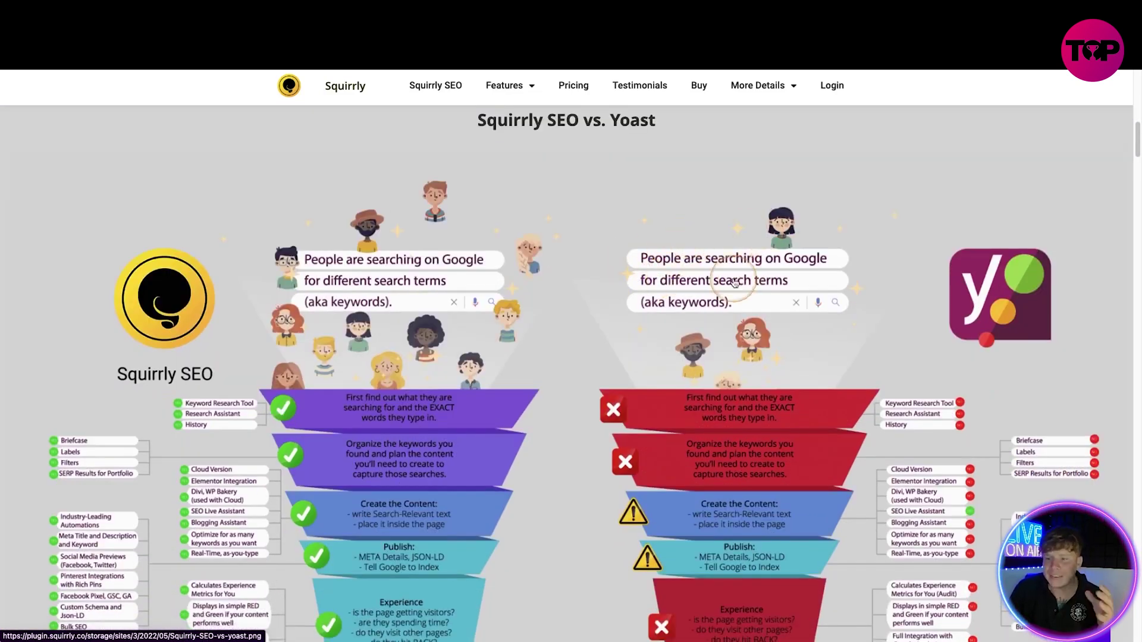
pyautogui.scroll(-3, 555, 307)
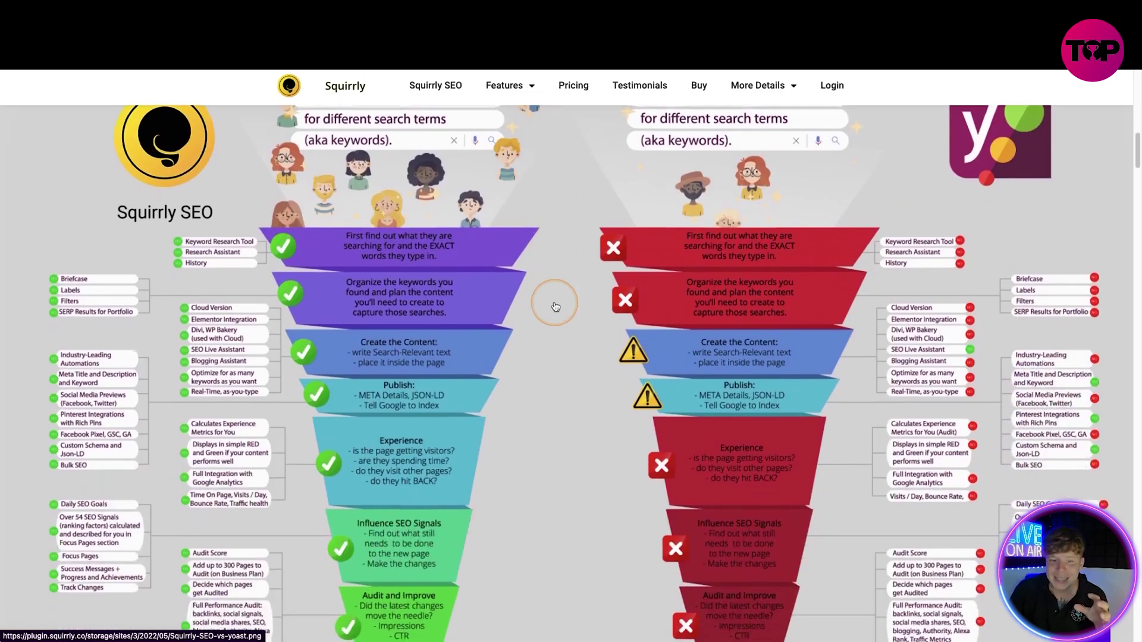
pyautogui.scroll(-1, 555, 308)
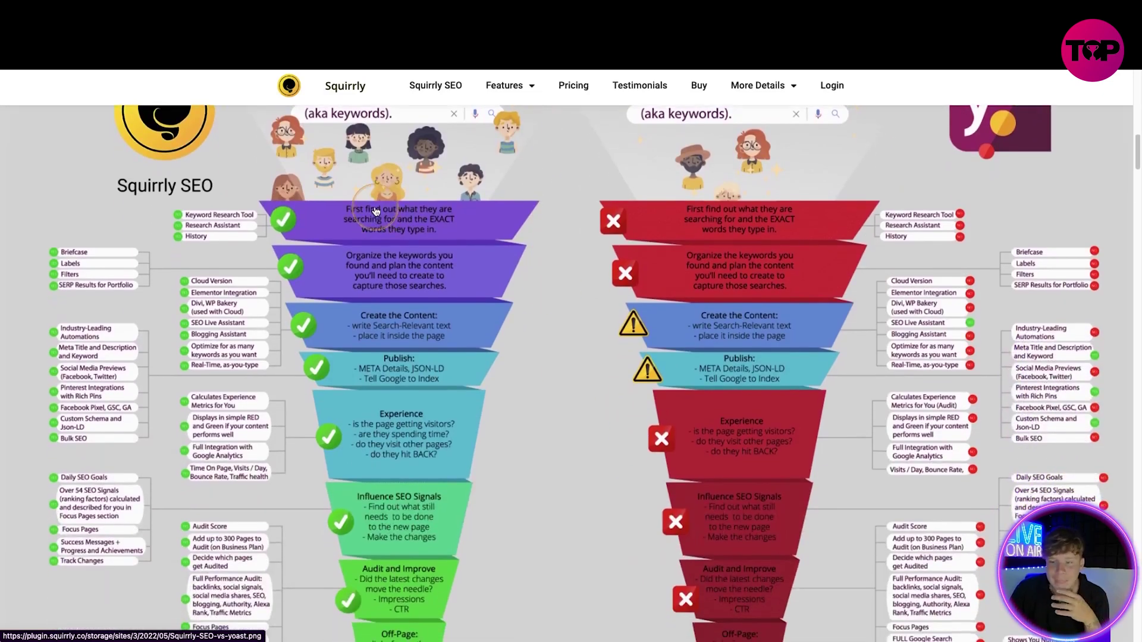
pyautogui.scroll(2, 375, 213)
pyautogui.scroll(1, 535, 223)
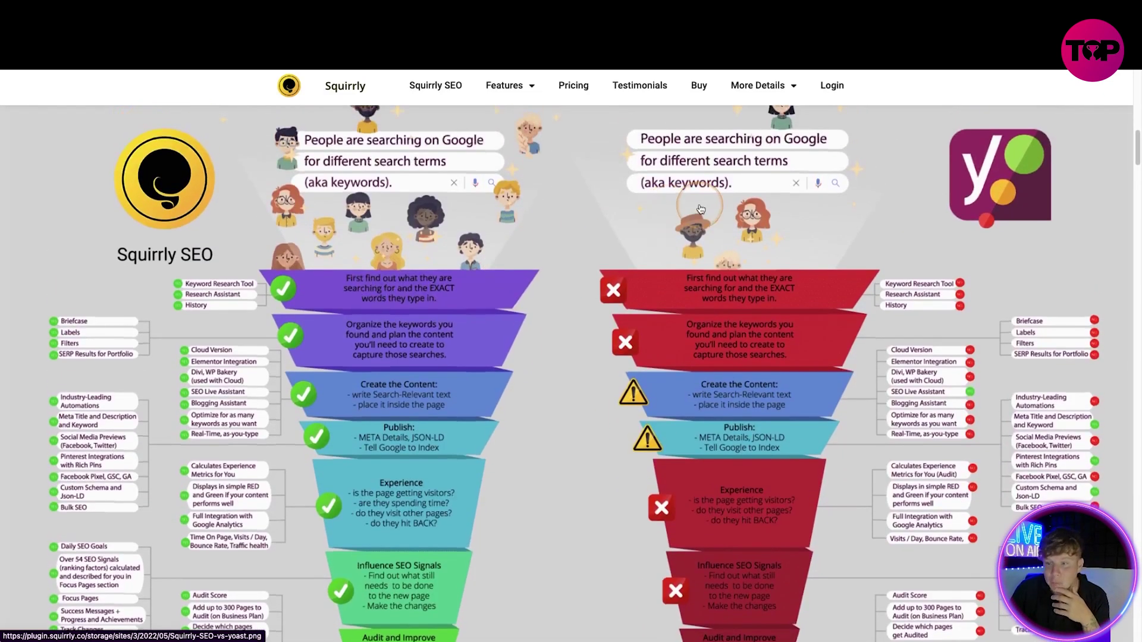
pyautogui.scroll(-2, 357, 250)
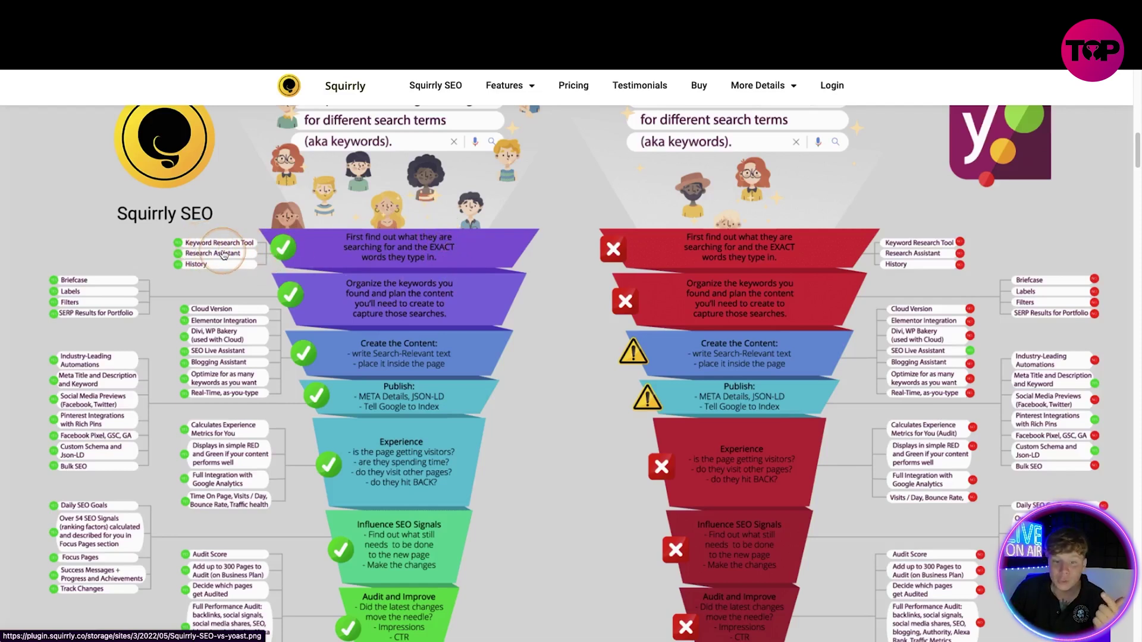
pyautogui.scroll(-3, 440, 340)
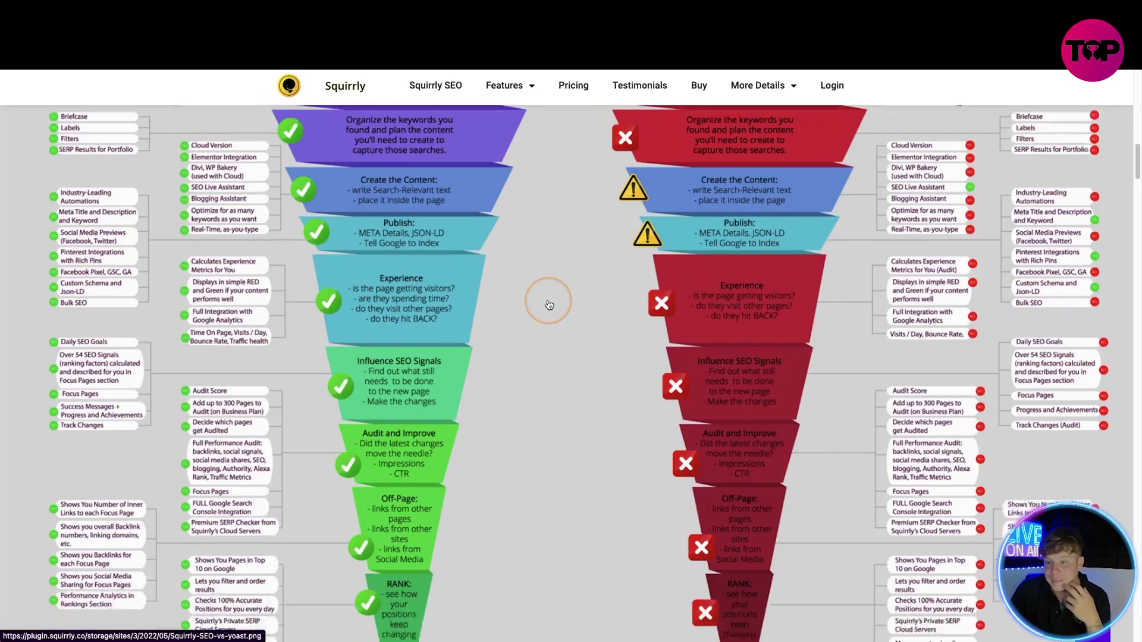
pyautogui.scroll(-5, 548, 305)
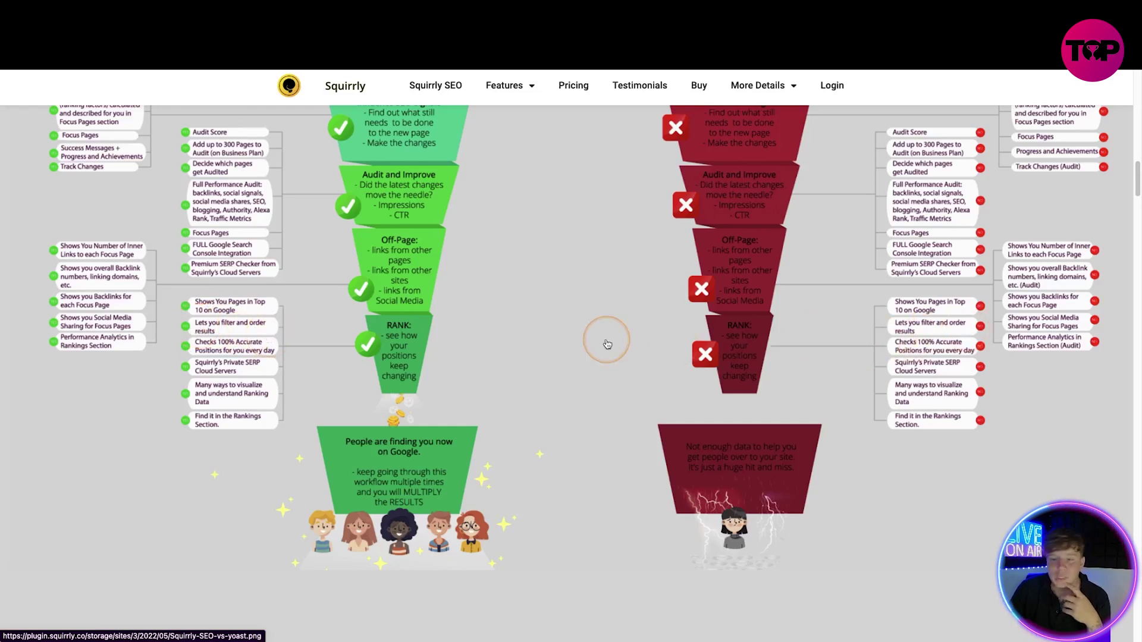
pyautogui.scroll(8, 607, 342)
pyautogui.scroll(-3, 606, 343)
pyautogui.scroll(10, 607, 344)
pyautogui.scroll(6, 607, 342)
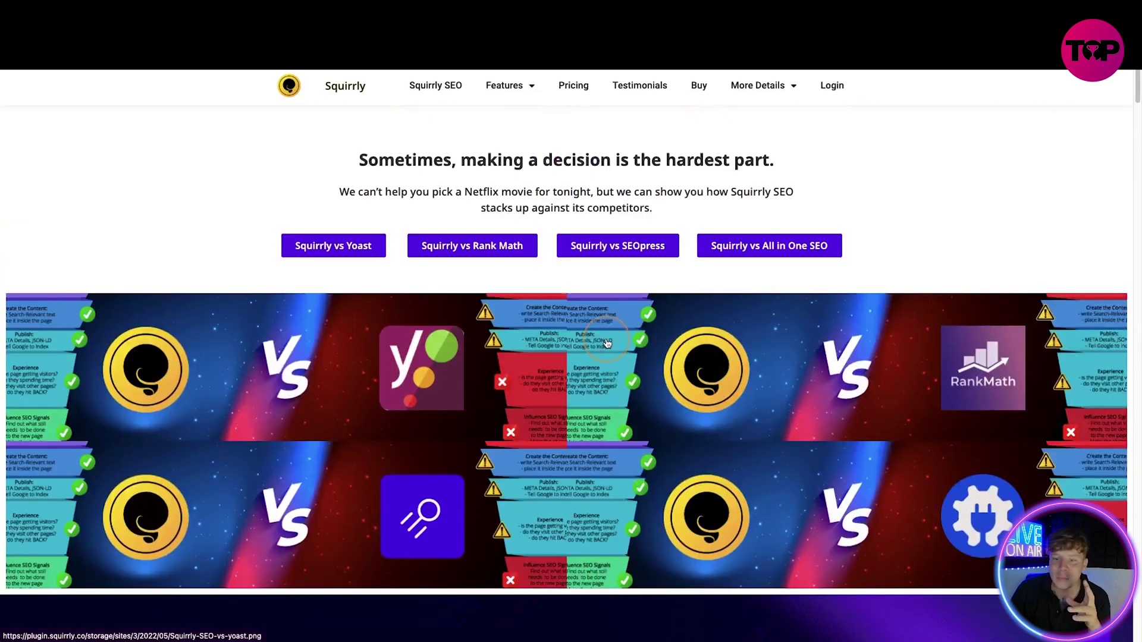
# Jump to the Squirrly vs SEOpress feature comparison chart
pyautogui.click(647, 252)
pyautogui.scroll(-3, 620, 337)
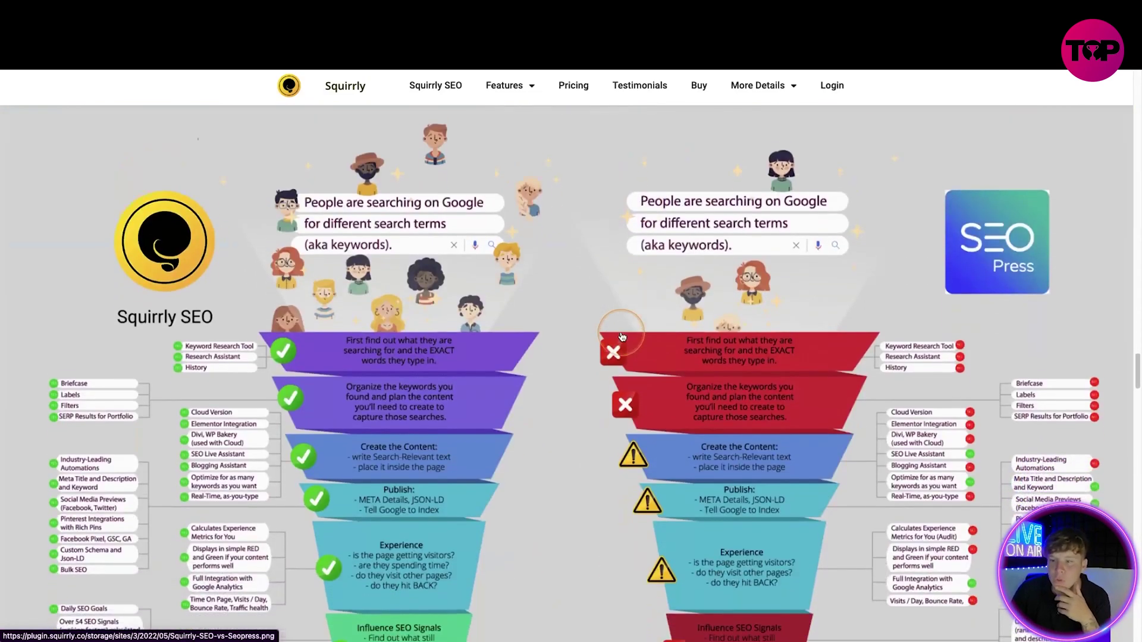
pyautogui.scroll(-3, 620, 336)
pyautogui.scroll(-5, 550, 295)
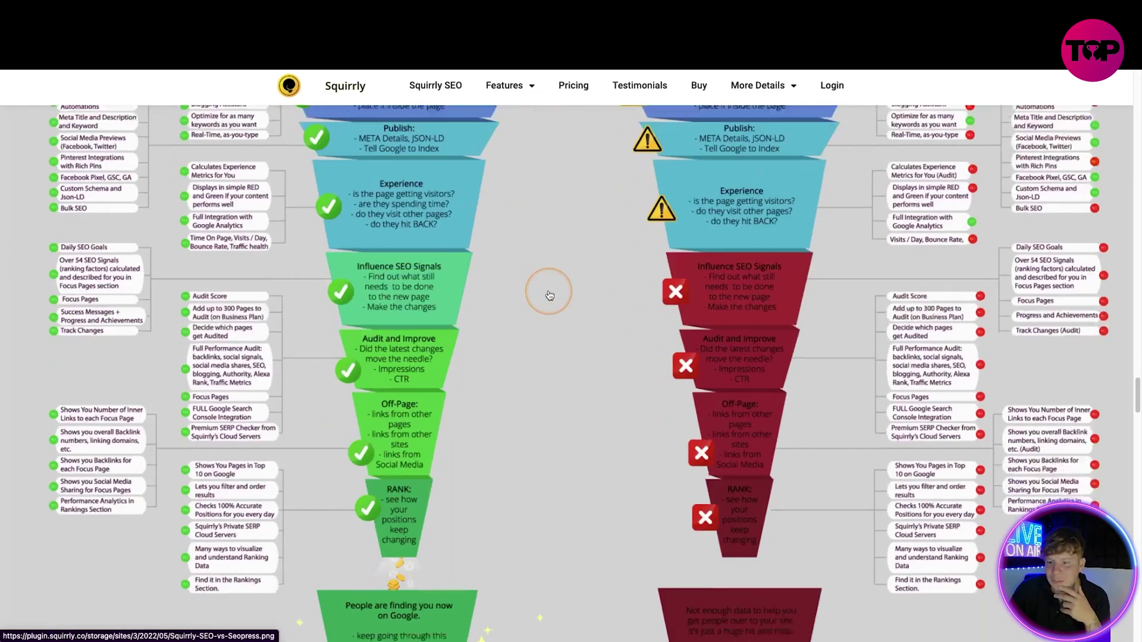
pyautogui.scroll(1, 550, 296)
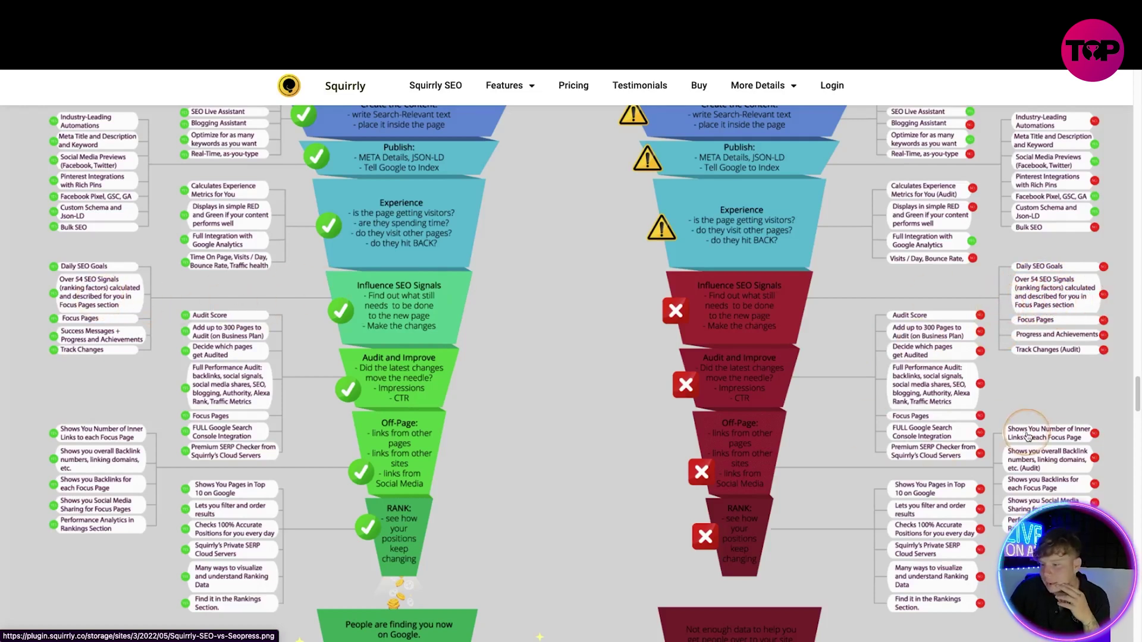
pyautogui.scroll(-2, 640, 408)
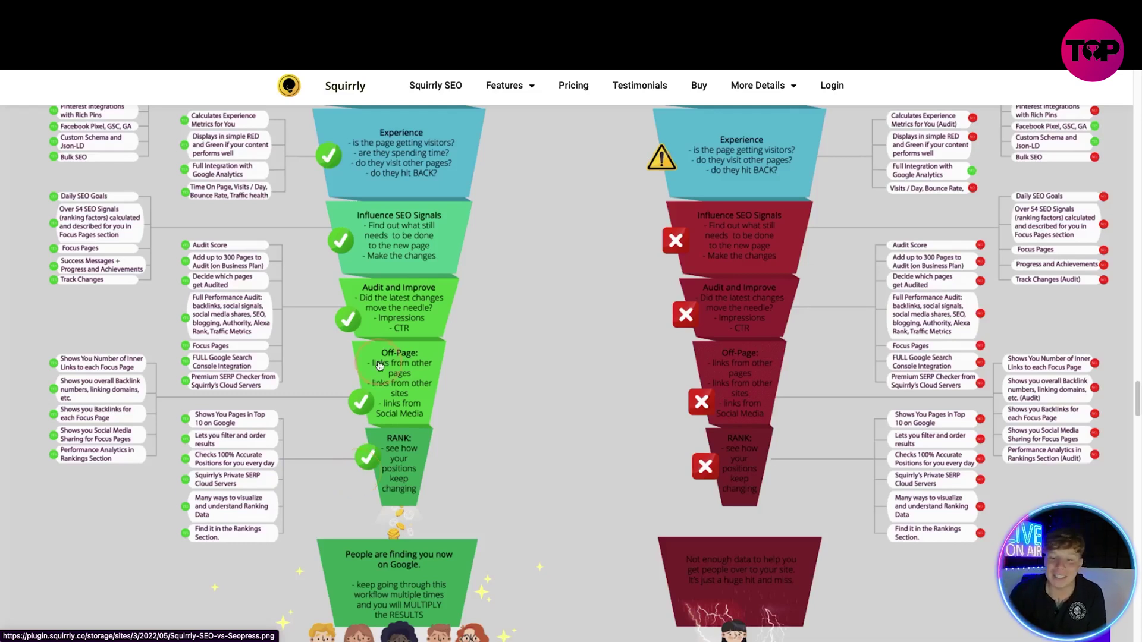
pyautogui.scroll(10, 380, 364)
pyautogui.scroll(10, 379, 364)
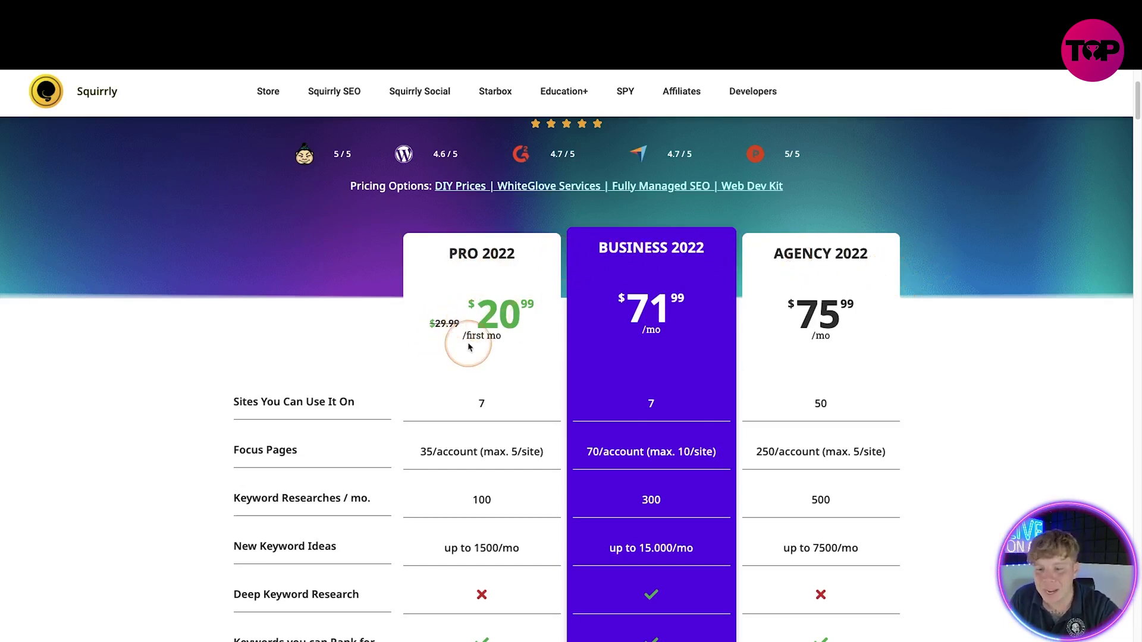
pyautogui.moveTo(464, 336); pyautogui.dragTo(484, 338)
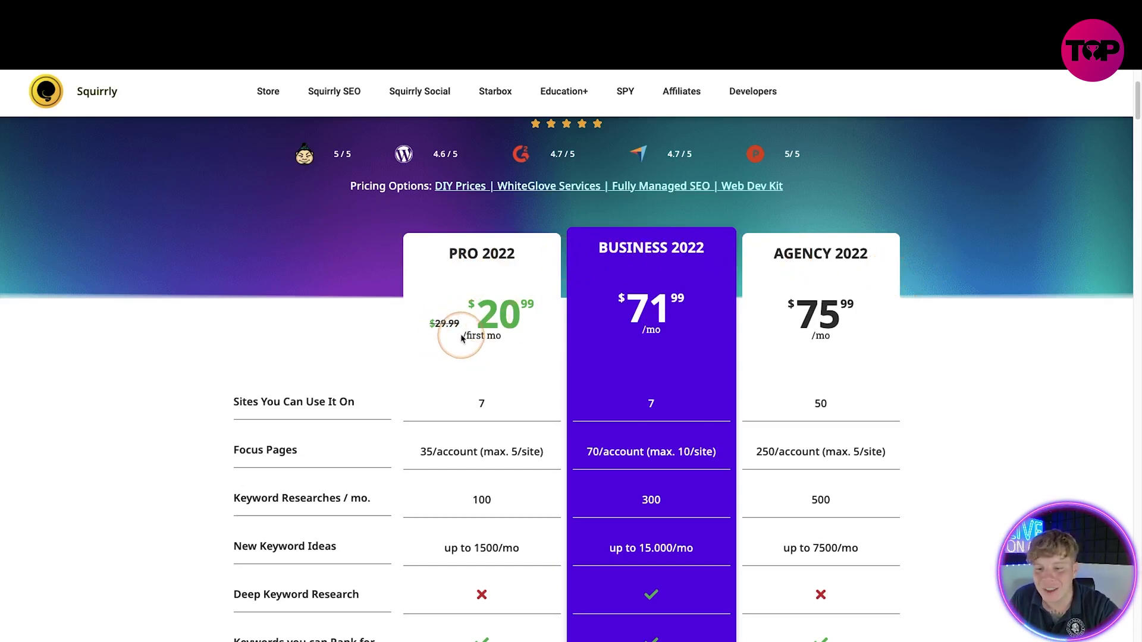
pyautogui.click(498, 340)
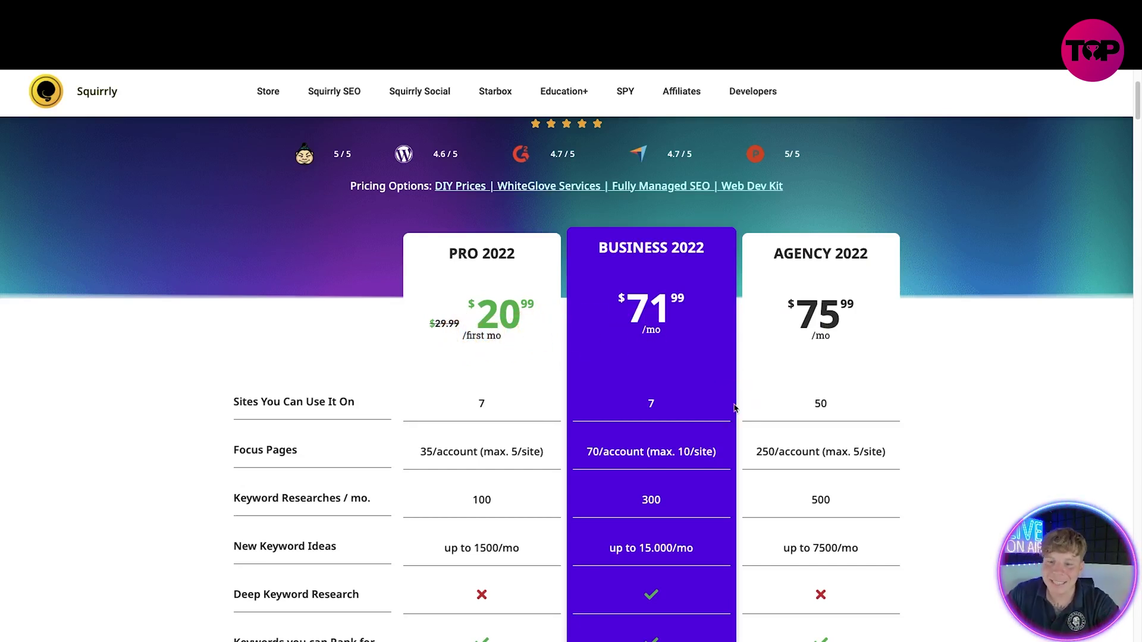
pyautogui.scroll(-1, 736, 408)
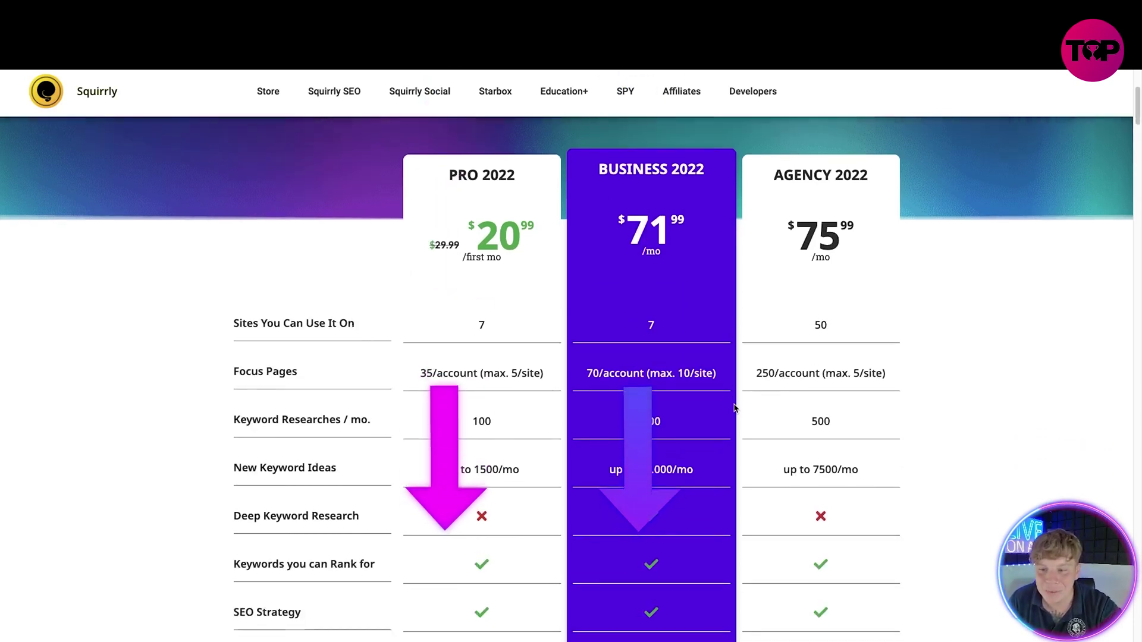
pyautogui.scroll(1, 842, 227)
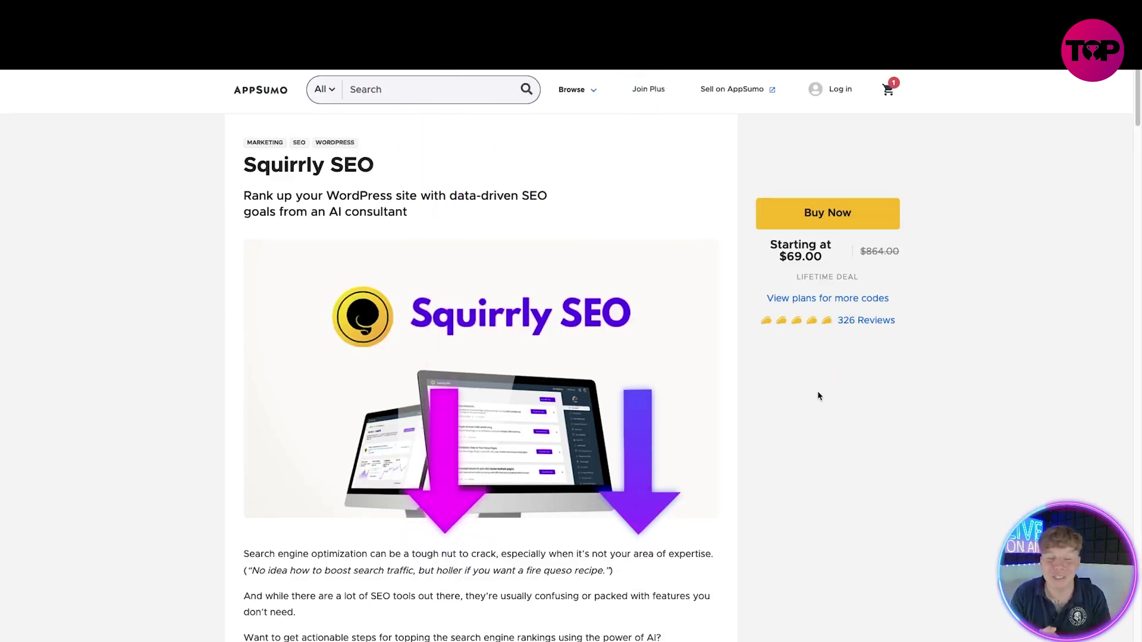
# Highlight the deal's $69.00 starting price, then jump to its plans and features
pyautogui.click(822, 349)
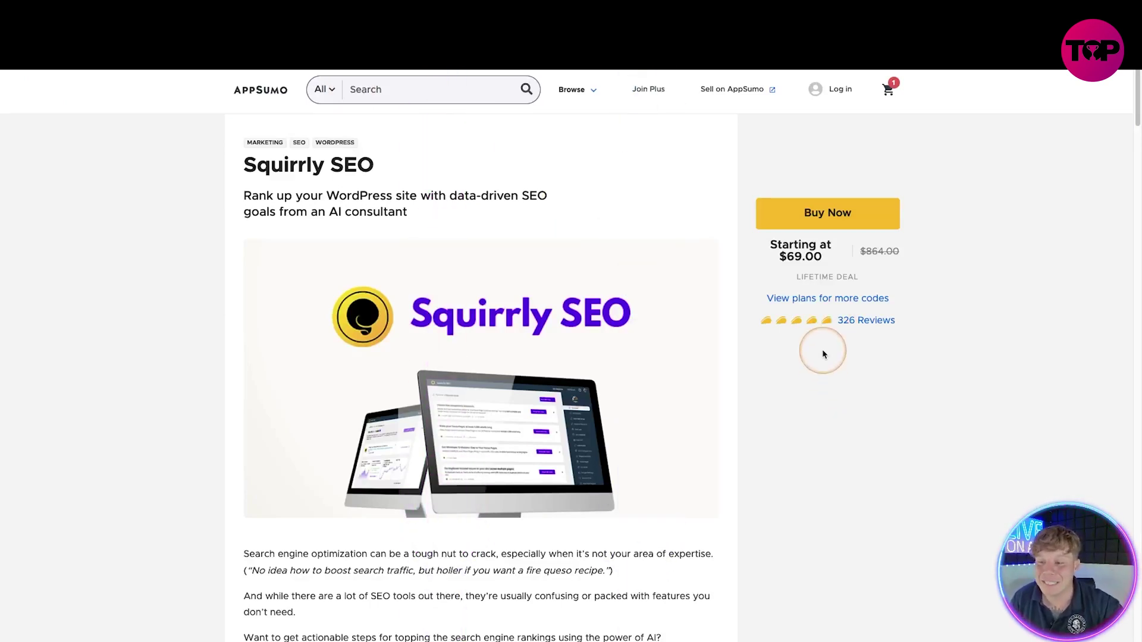
pyautogui.moveTo(824, 256); pyautogui.dragTo(778, 257)
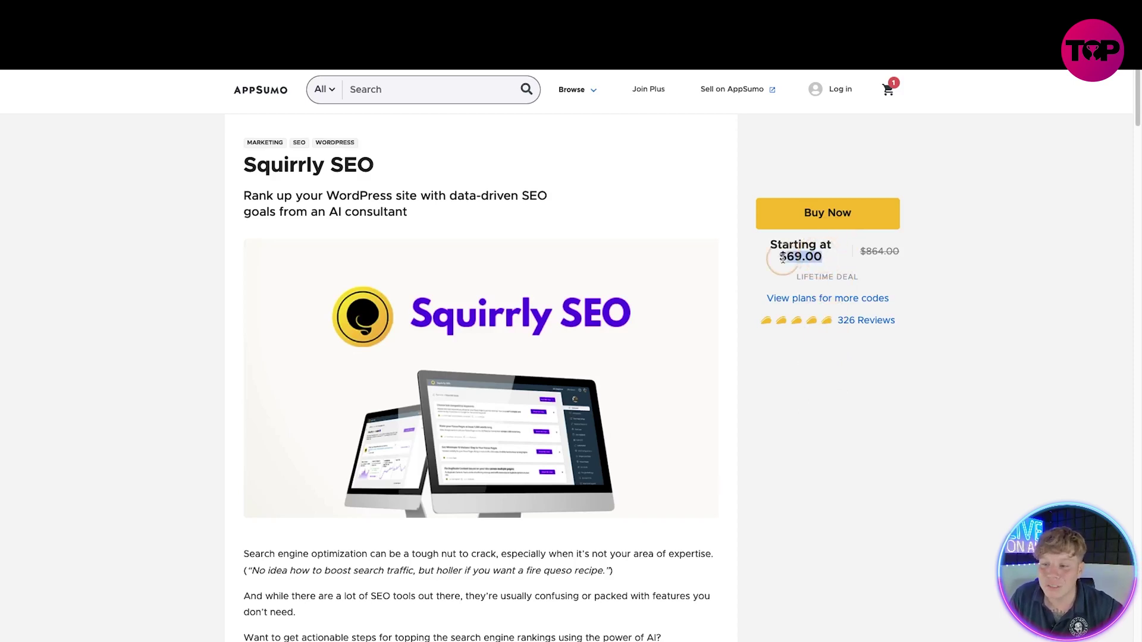
pyautogui.click(823, 299)
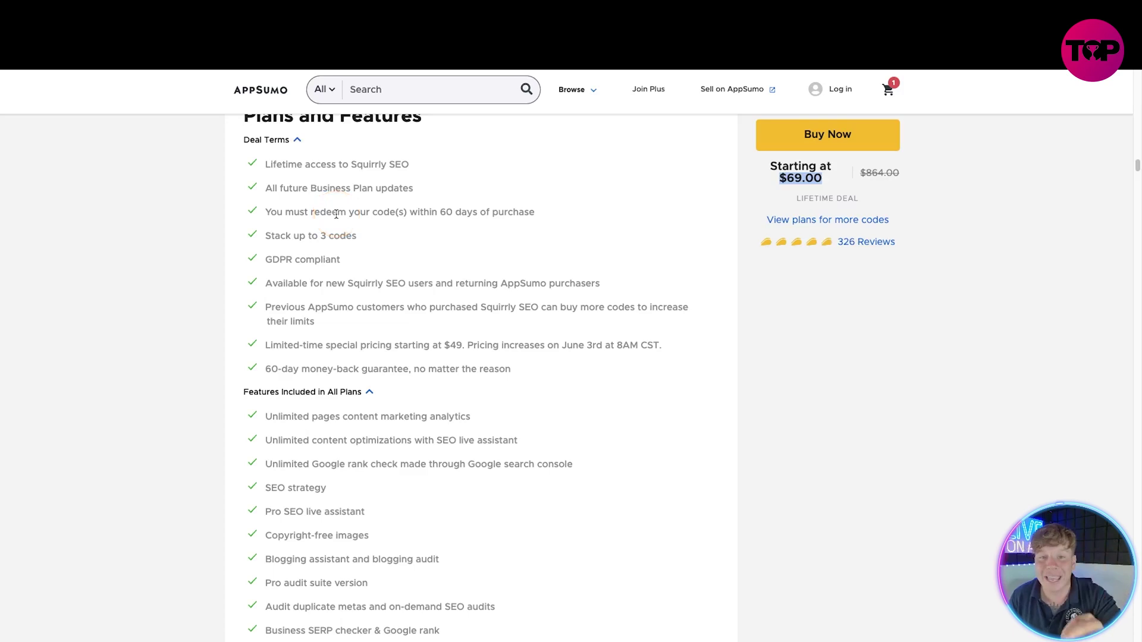
pyautogui.scroll(1, 326, 219)
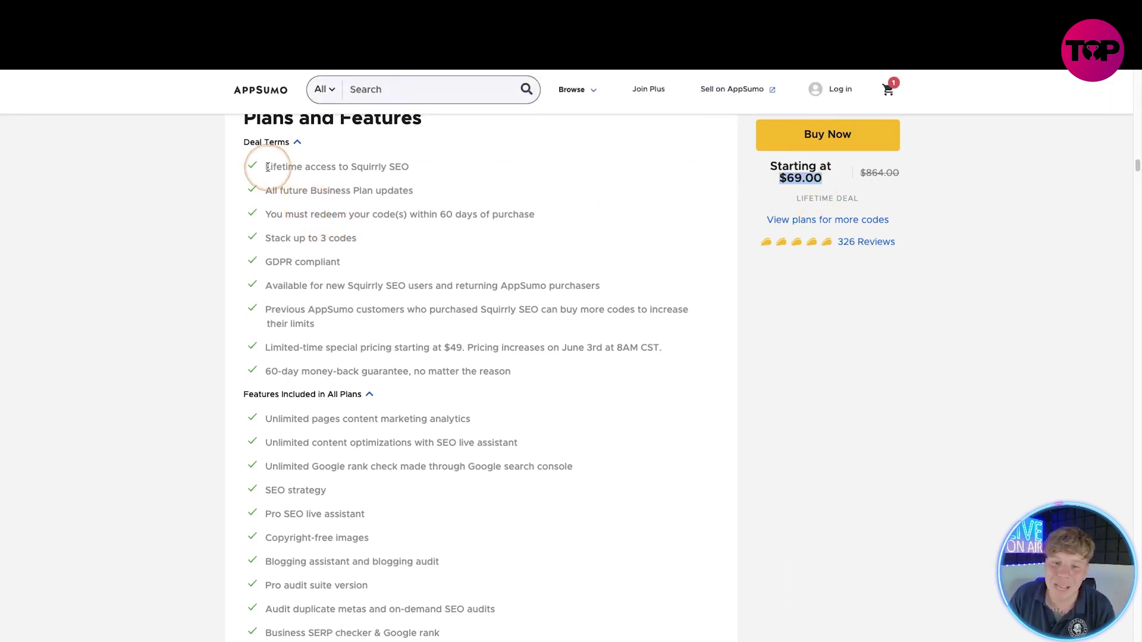
pyautogui.moveTo(263, 166); pyautogui.dragTo(441, 171)
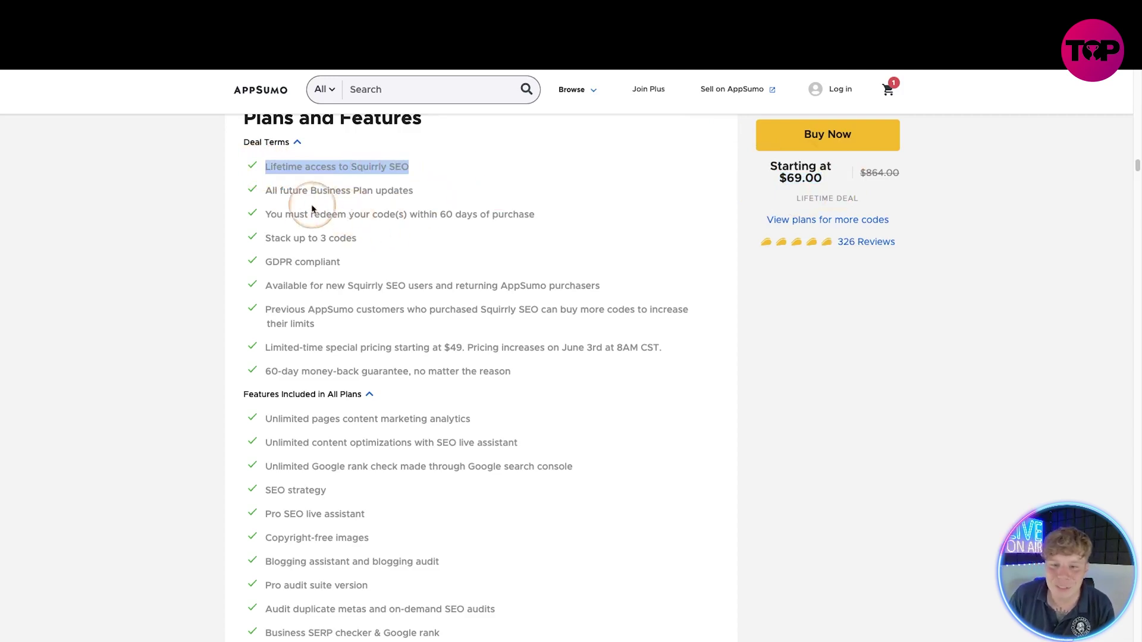
pyautogui.click(259, 190)
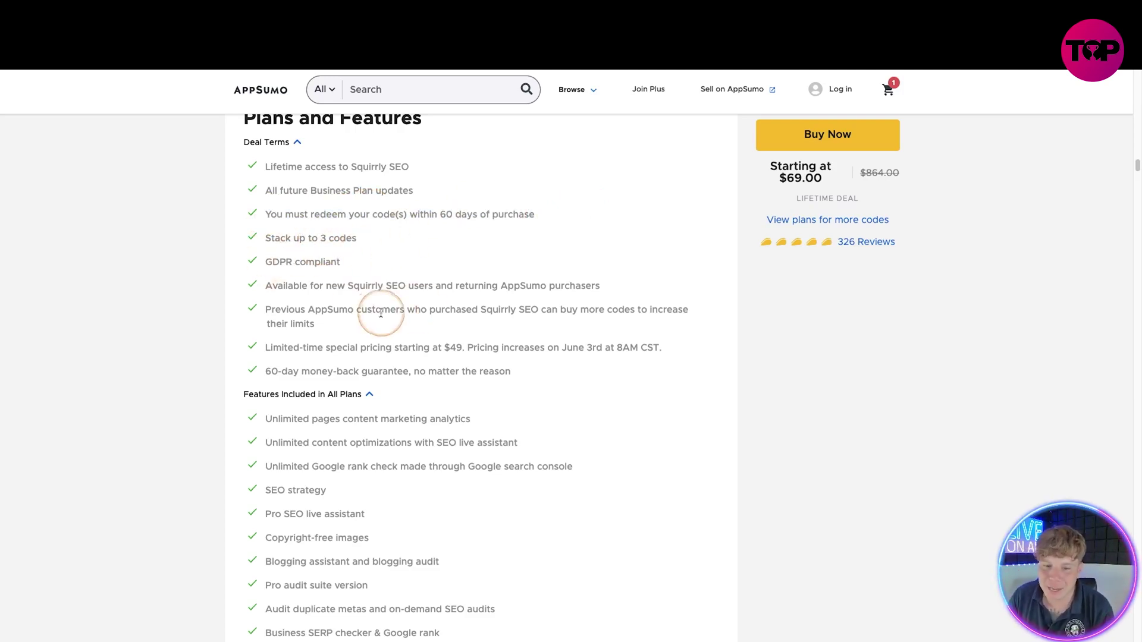
pyautogui.moveTo(348, 287); pyautogui.dragTo(394, 286)
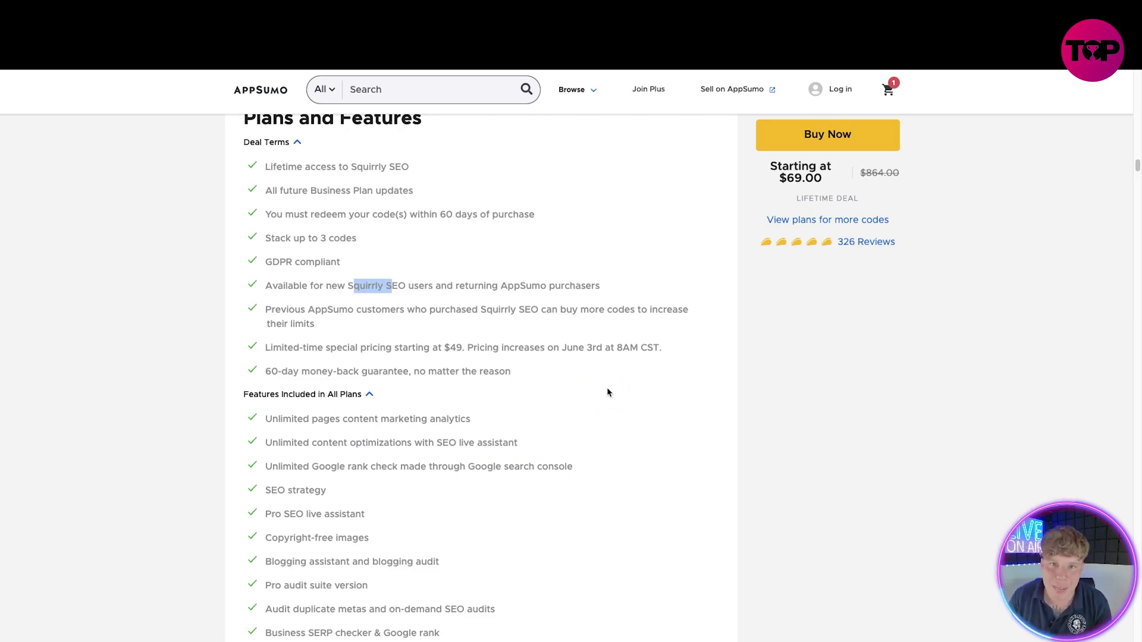
pyautogui.scroll(-2, 543, 401)
pyautogui.moveTo(272, 323); pyautogui.dragTo(471, 323)
pyautogui.scroll(-2, 499, 339)
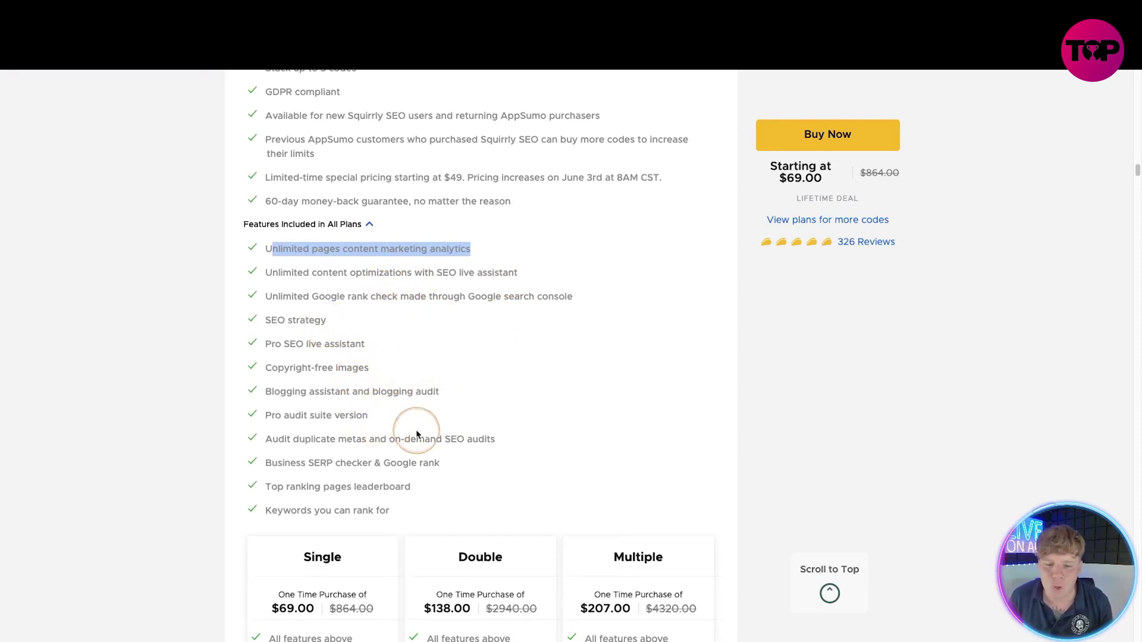
pyautogui.scroll(-3, 417, 435)
pyautogui.scroll(-3, 482, 402)
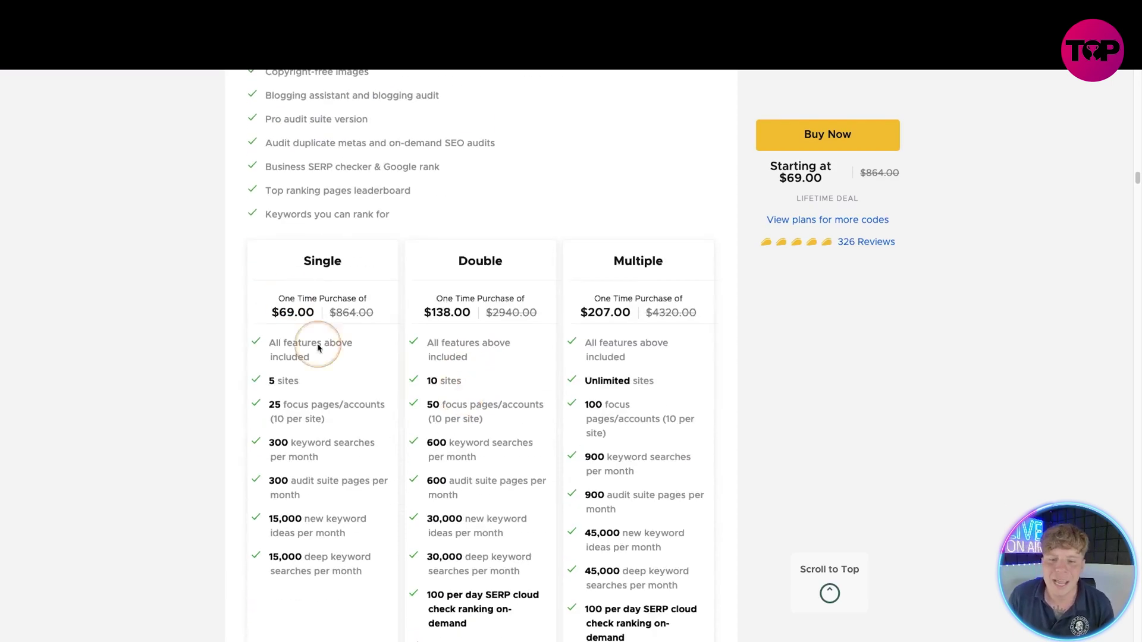
pyautogui.scroll(-1, 363, 320)
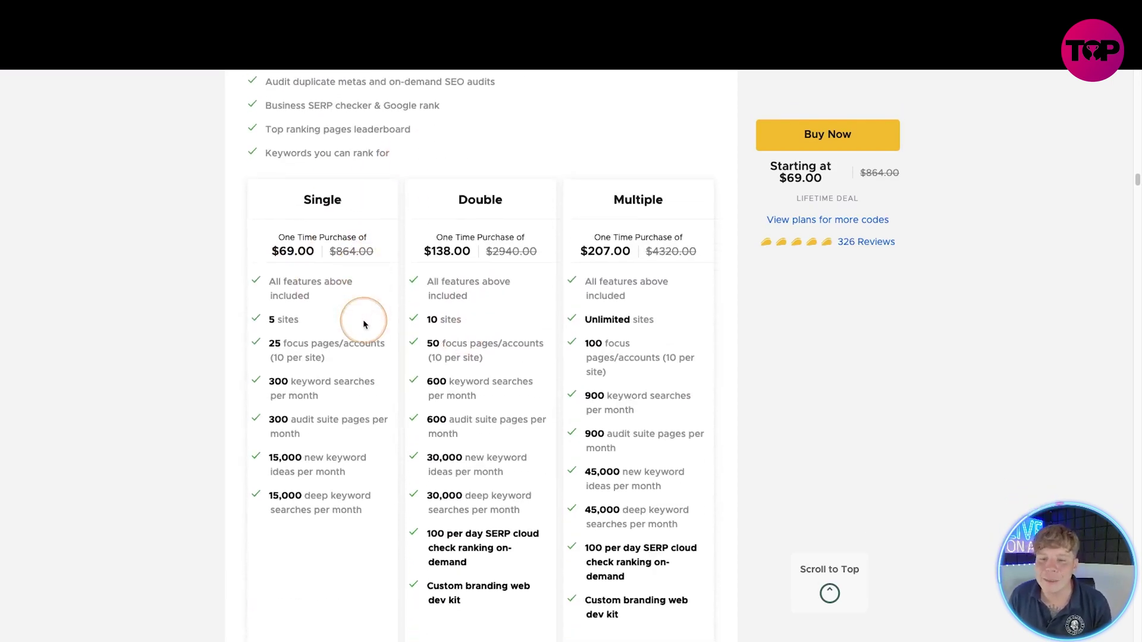
pyautogui.scroll(-1, 363, 320)
pyautogui.moveTo(272, 224); pyautogui.dragTo(283, 225)
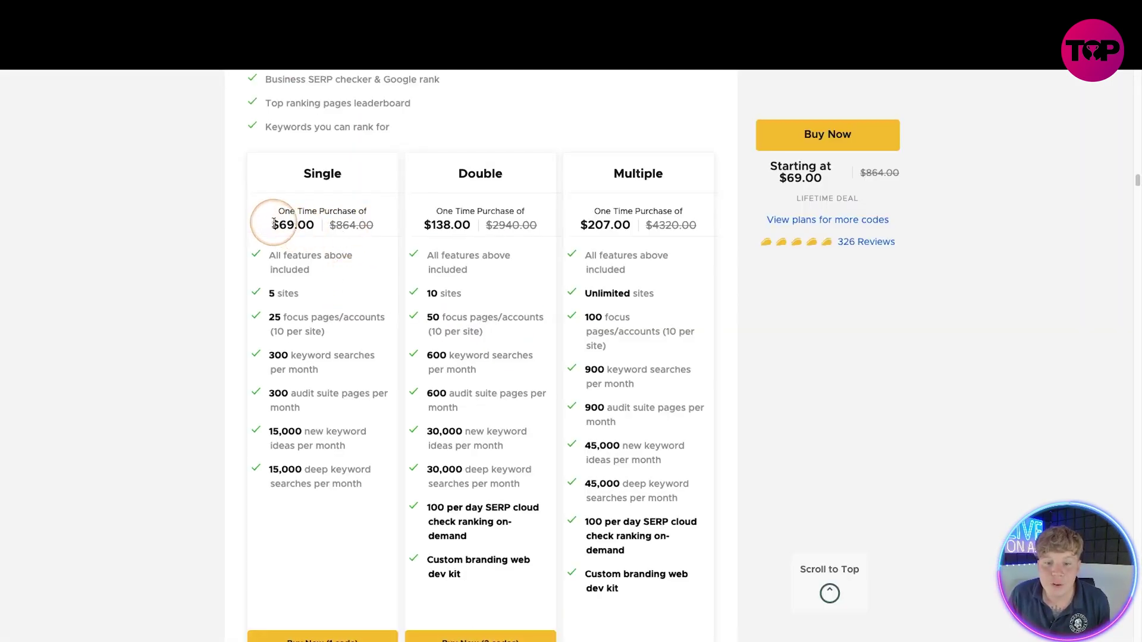
# Highlight the Single lifetime tier's $69.00 one-time price
pyautogui.moveTo(270, 225); pyautogui.dragTo(321, 226)
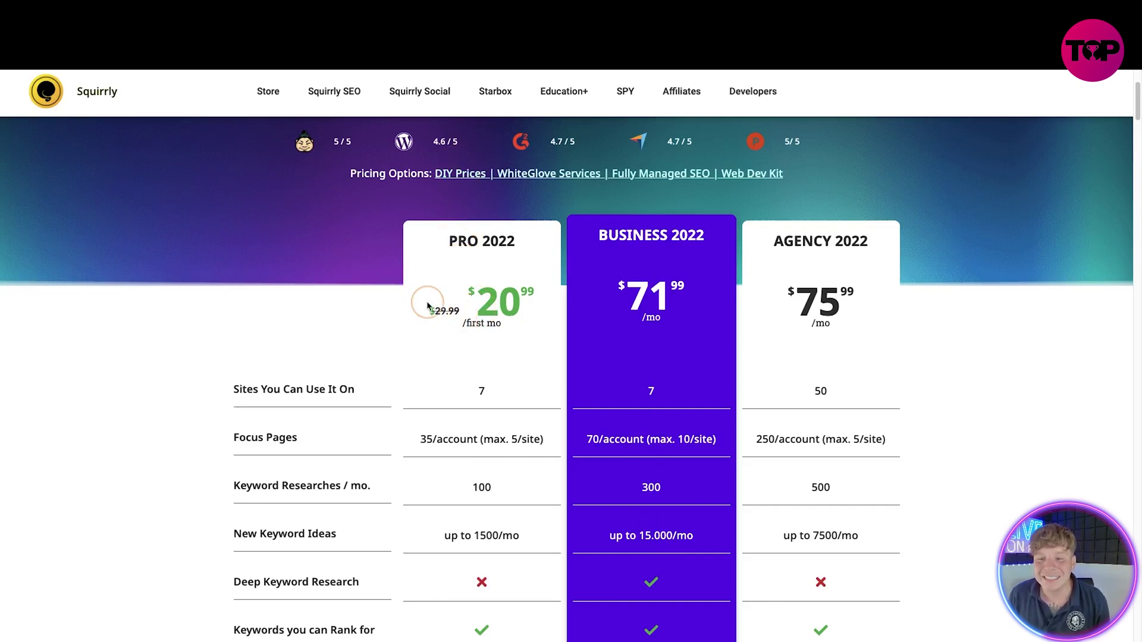
pyautogui.moveTo(427, 303); pyautogui.dragTo(523, 306)
pyautogui.click(547, 311)
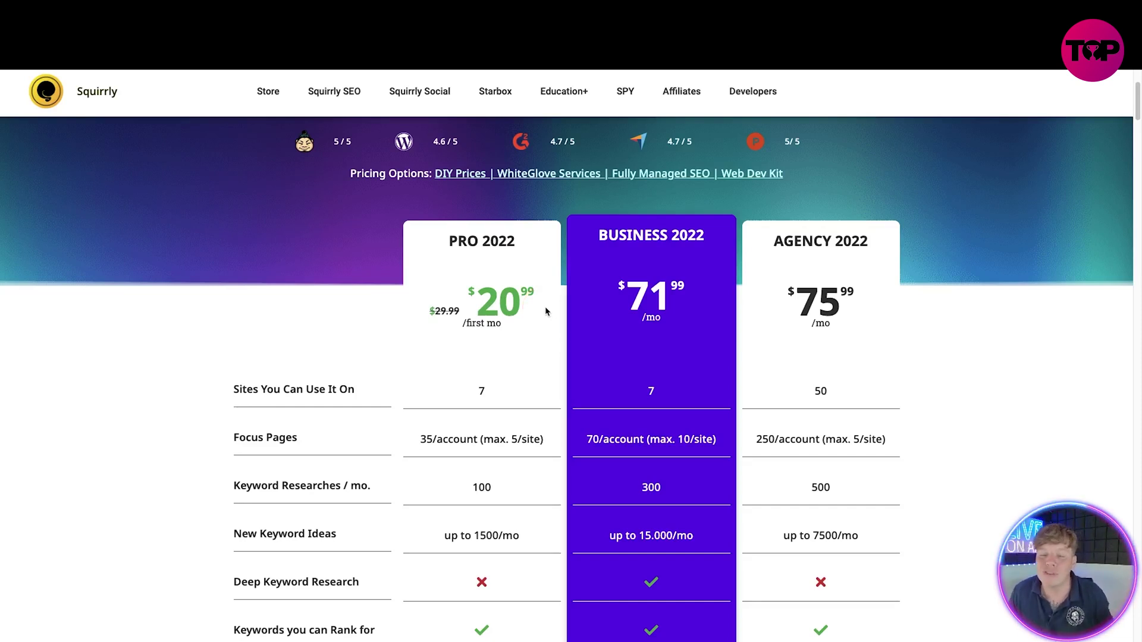
pyautogui.click(536, 314)
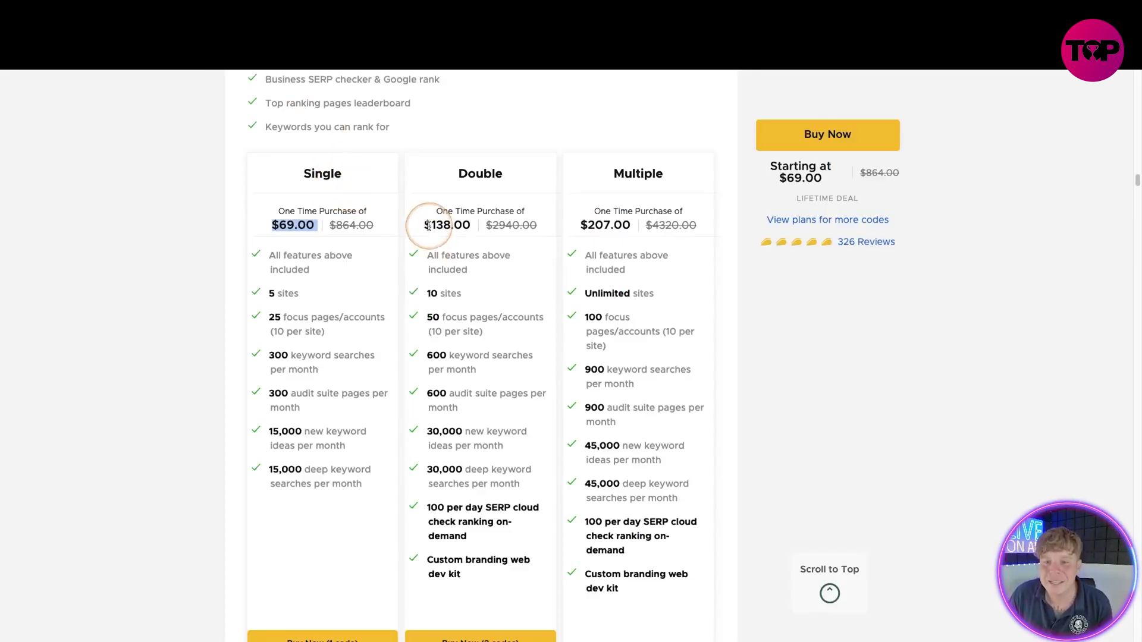
pyautogui.moveTo(425, 225); pyautogui.dragTo(478, 229)
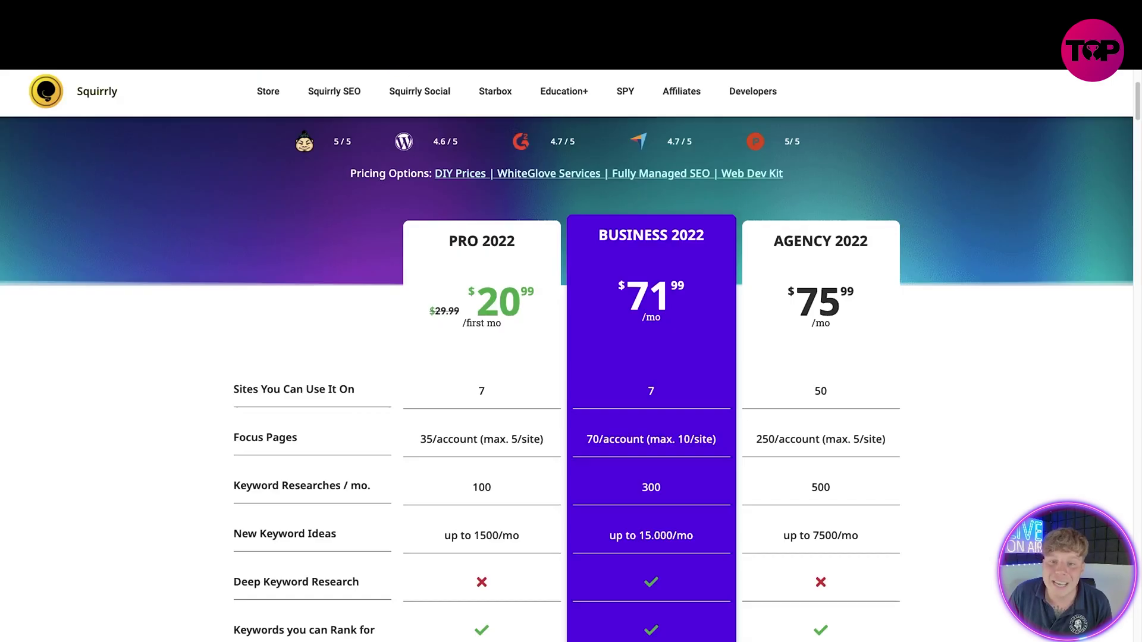
pyautogui.moveTo(624, 296); pyautogui.dragTo(671, 380)
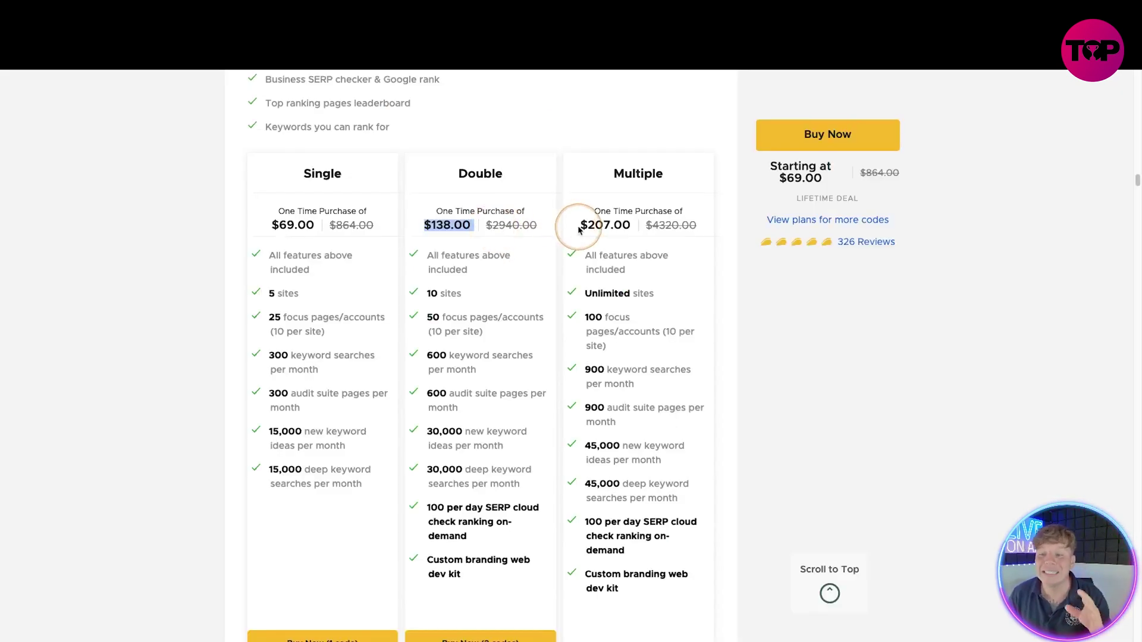
pyautogui.moveTo(580, 225); pyautogui.dragTo(619, 227)
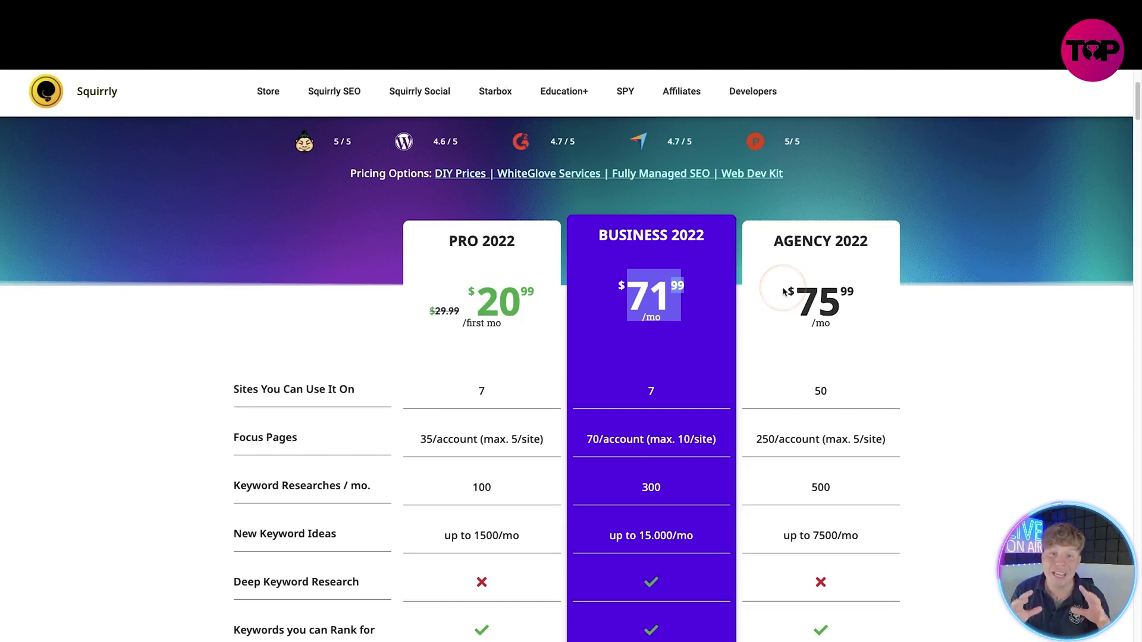
pyautogui.moveTo(783, 291); pyautogui.dragTo(856, 326)
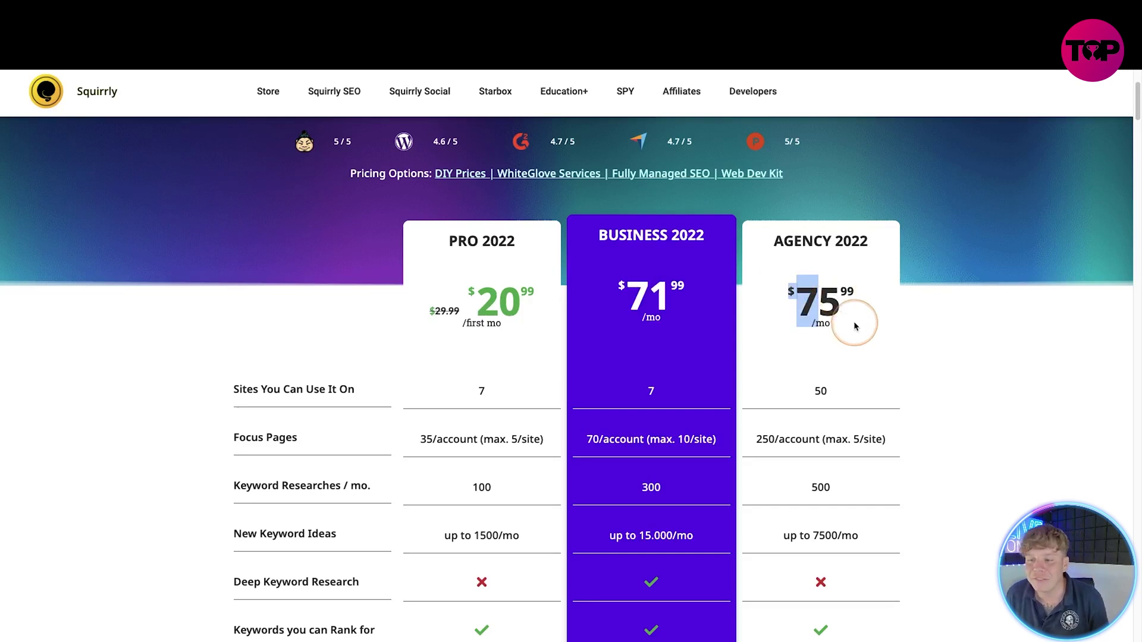
pyautogui.click(359, 169)
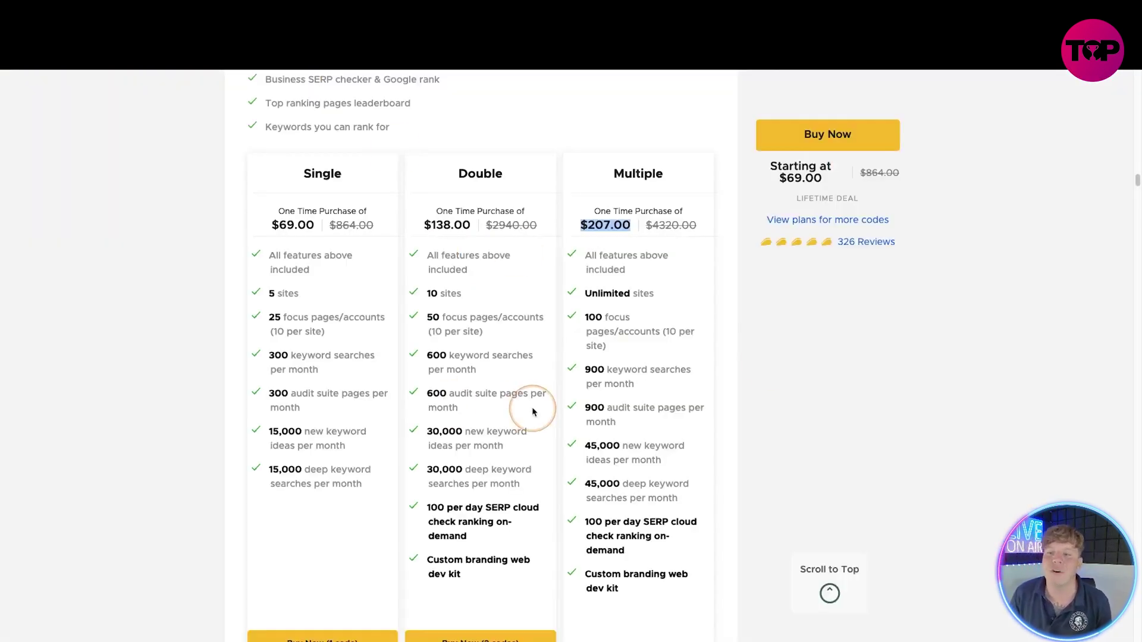
pyautogui.scroll(-1, 535, 411)
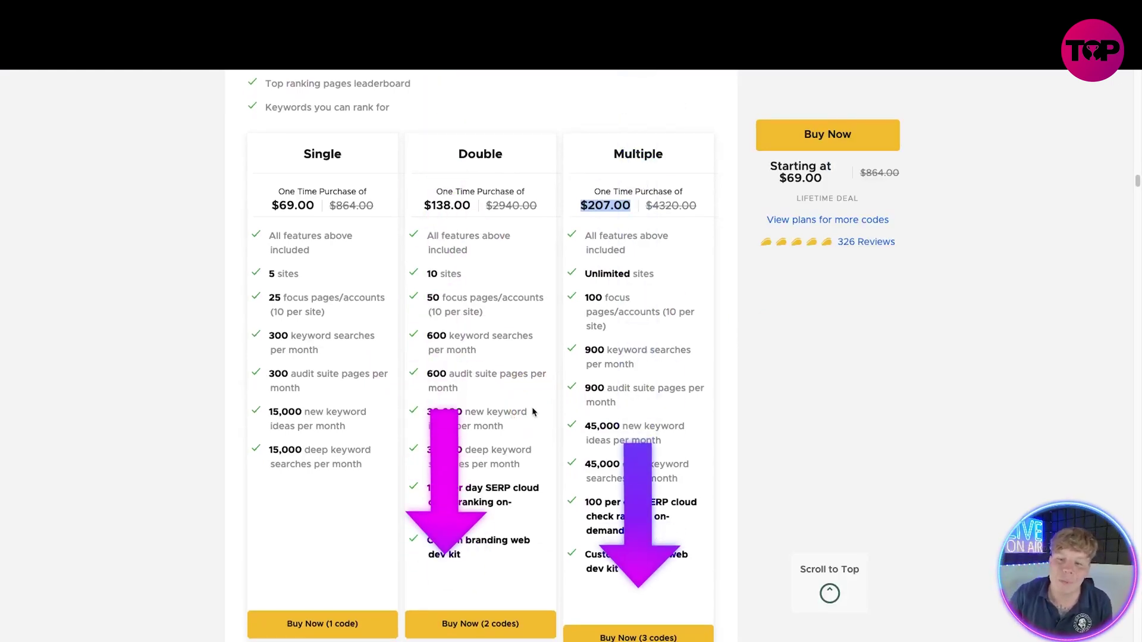
pyautogui.click(266, 235)
pyautogui.moveTo(266, 235); pyautogui.dragTo(361, 464)
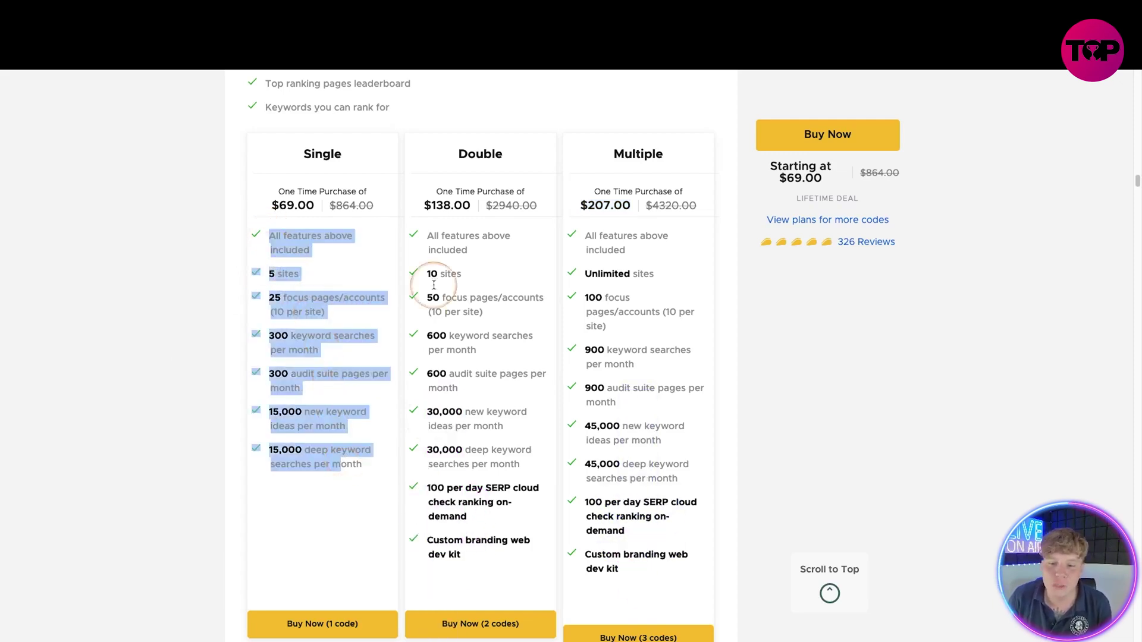
pyautogui.moveTo(427, 234); pyautogui.dragTo(501, 550)
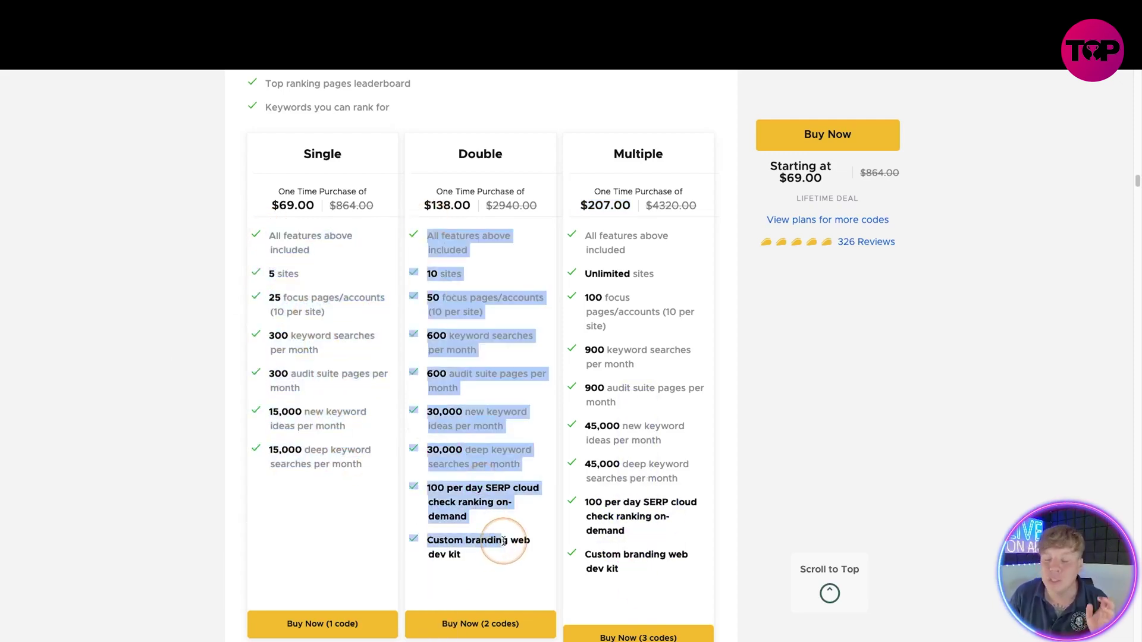
pyautogui.scroll(-1, 559, 546)
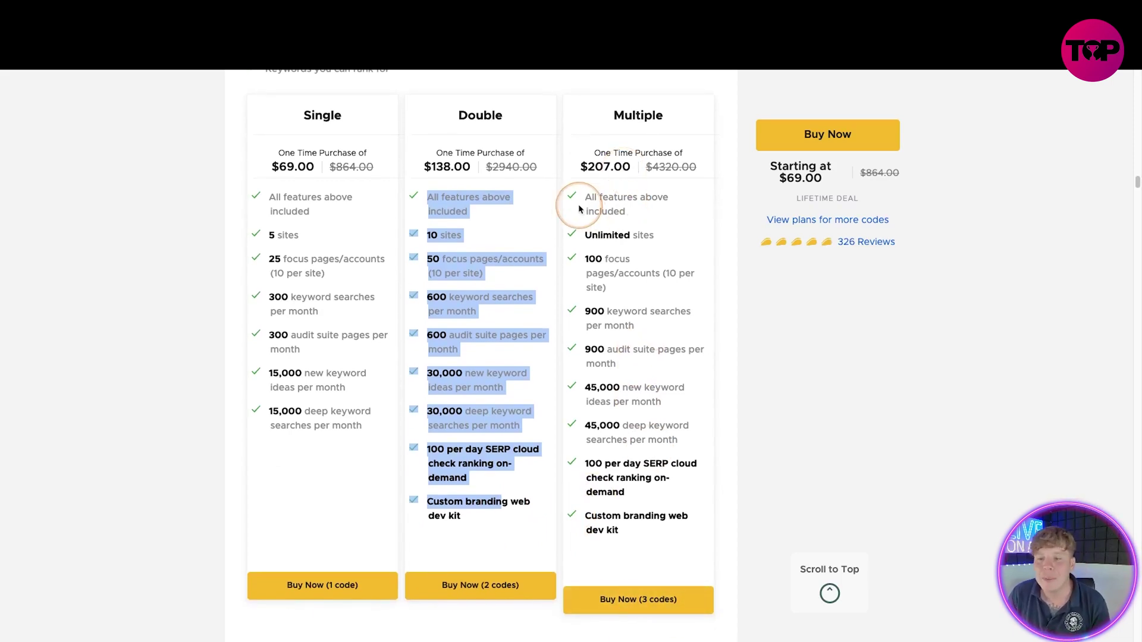
pyautogui.moveTo(584, 234); pyautogui.dragTo(707, 254)
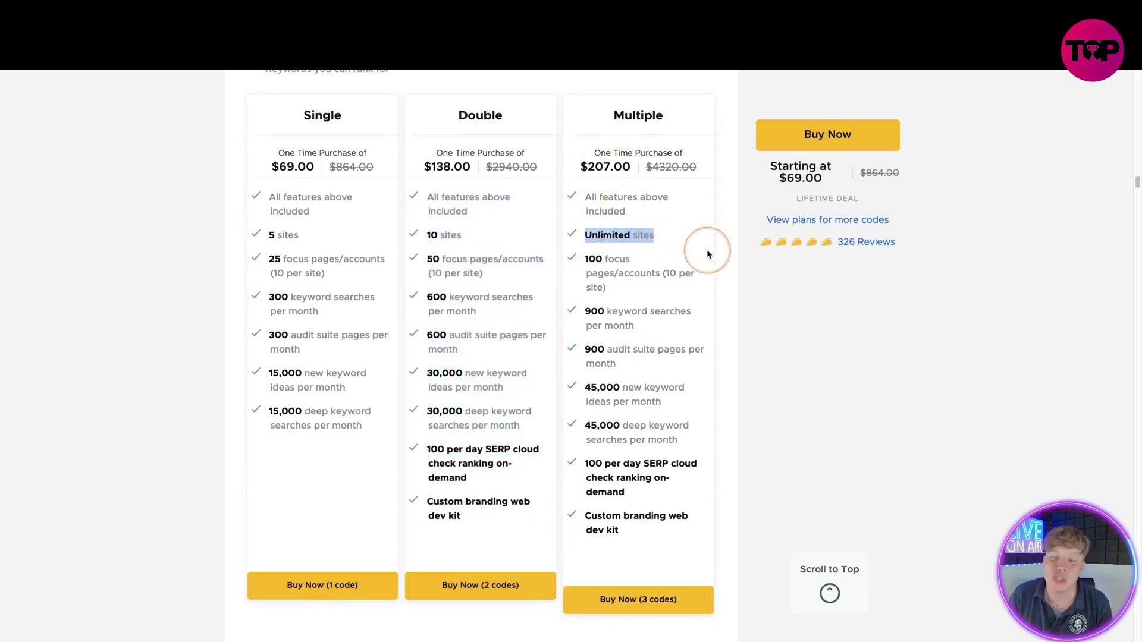
pyautogui.moveTo(446, 232); pyautogui.dragTo(247, 234)
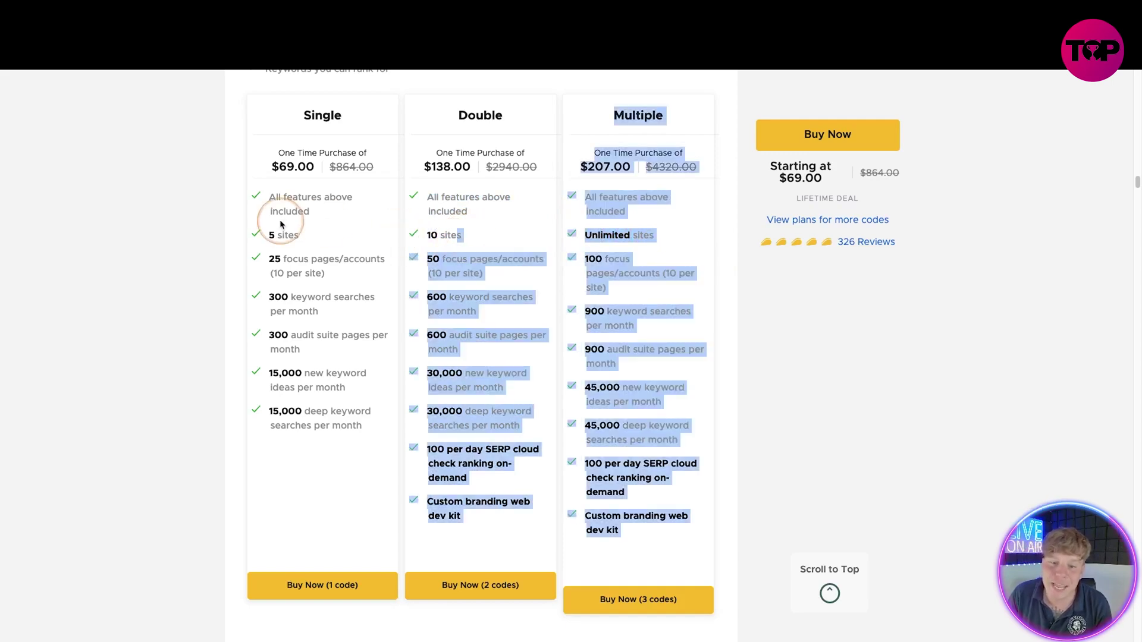
pyautogui.click(247, 234)
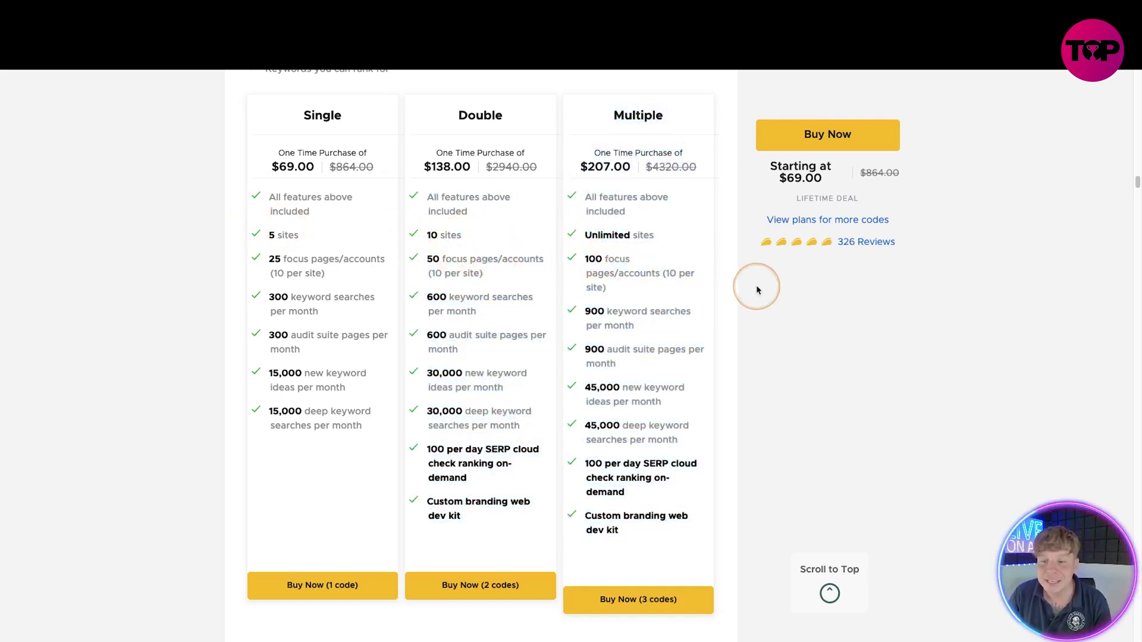